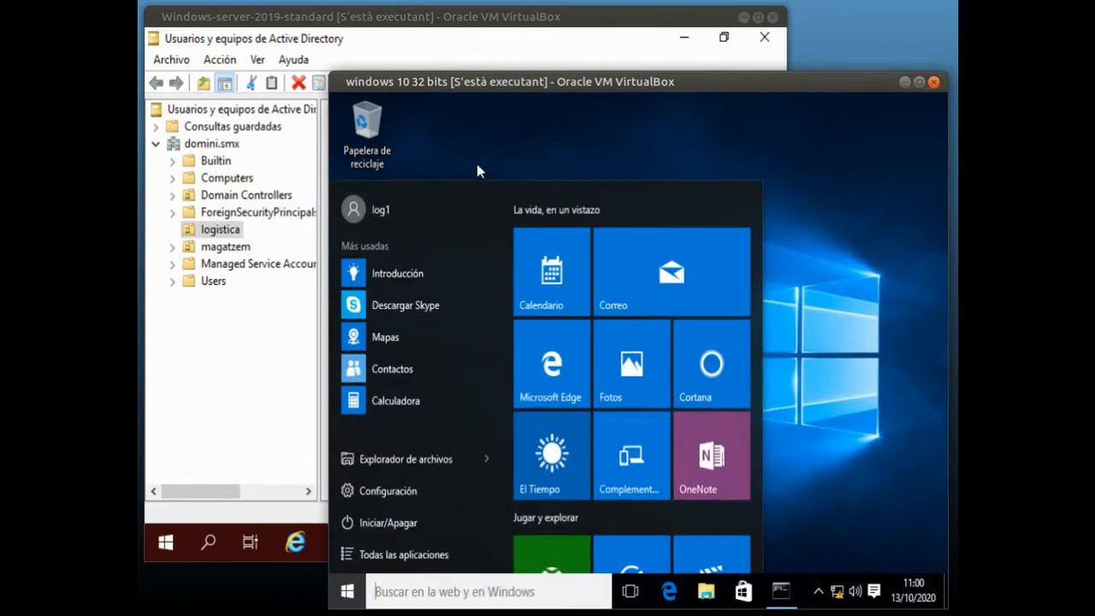
Switch to the Windows Server 2019 virtual machine and open the imatges folder on Disco local (C:) in File Explorer
click(499, 143)
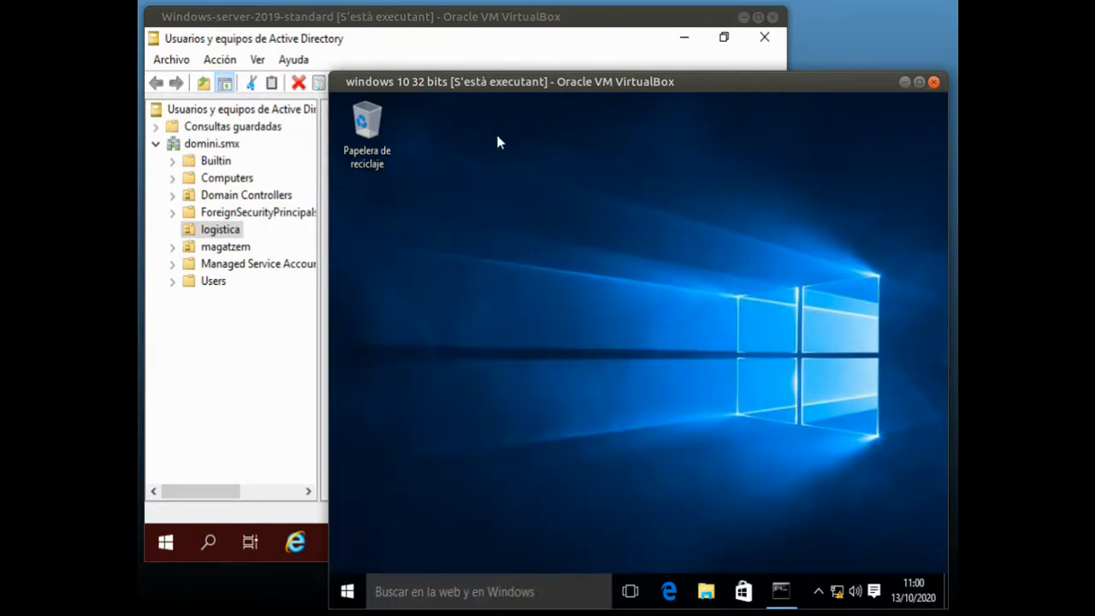
click(281, 393)
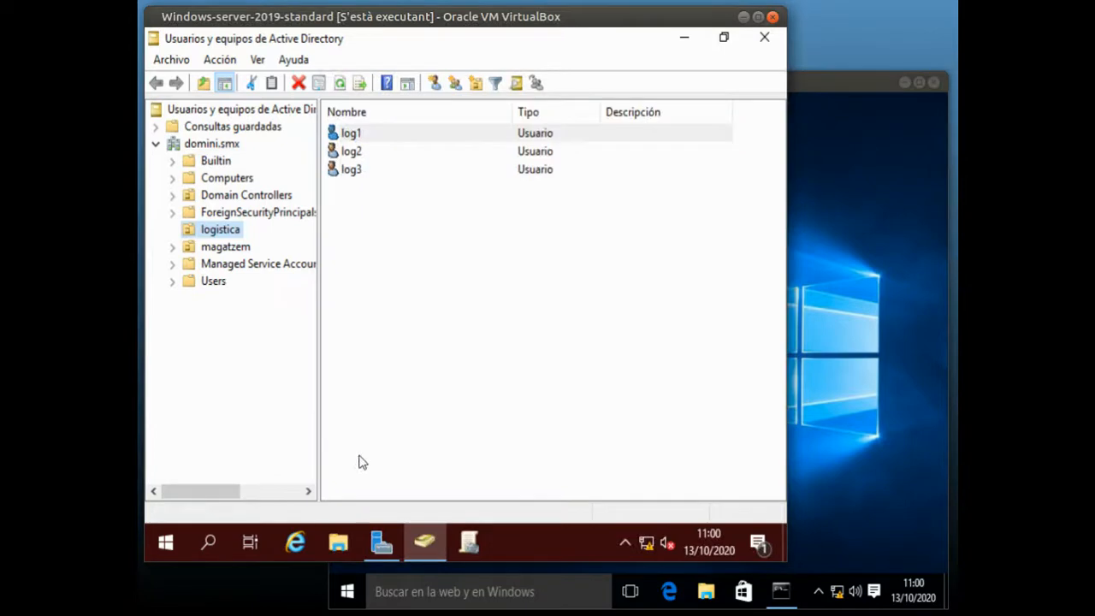
click(339, 545)
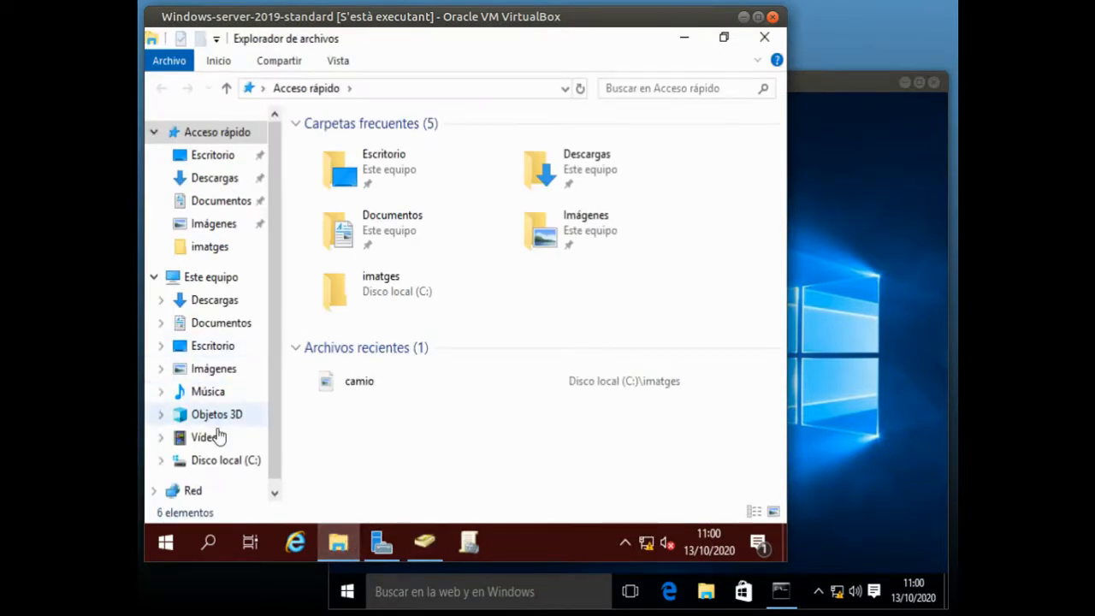
click(226, 460)
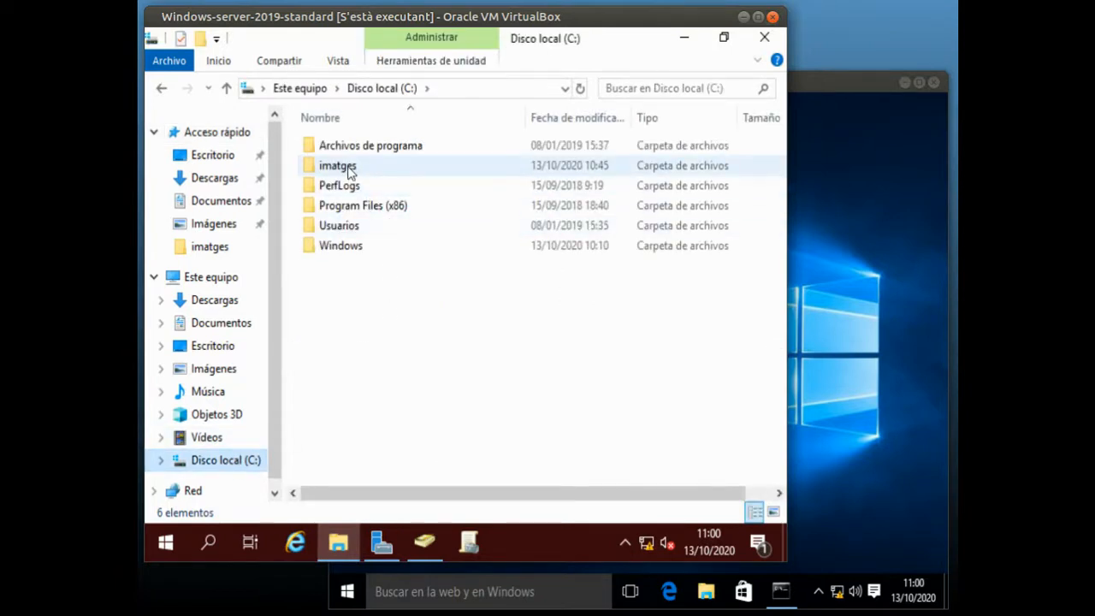
double_click(349, 172)
View the camio image from the imatges folder in Paint and close it
click(340, 151)
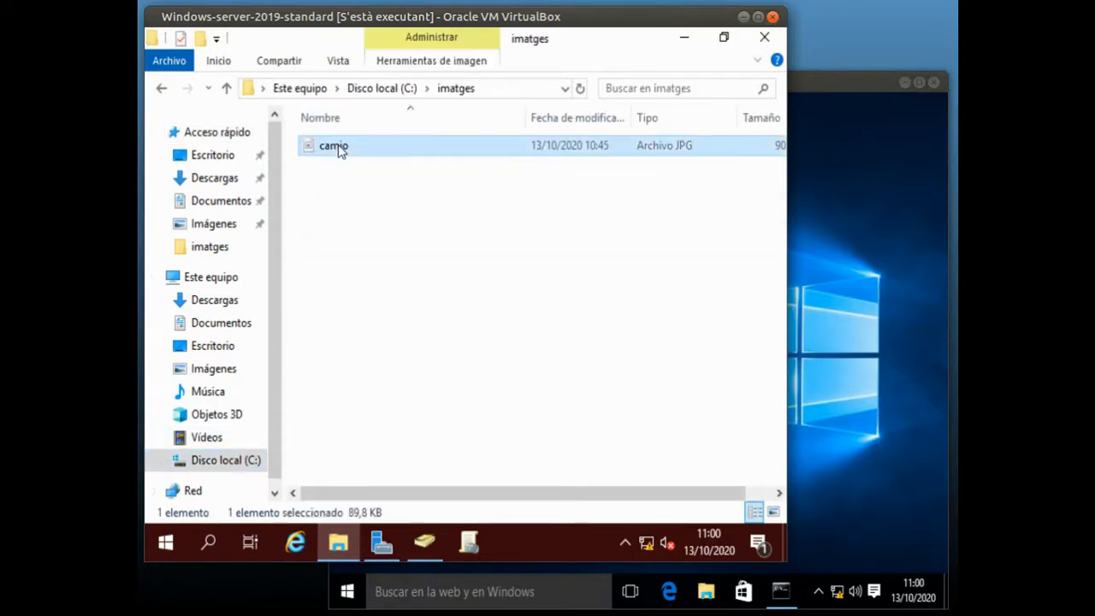
double_click(340, 147)
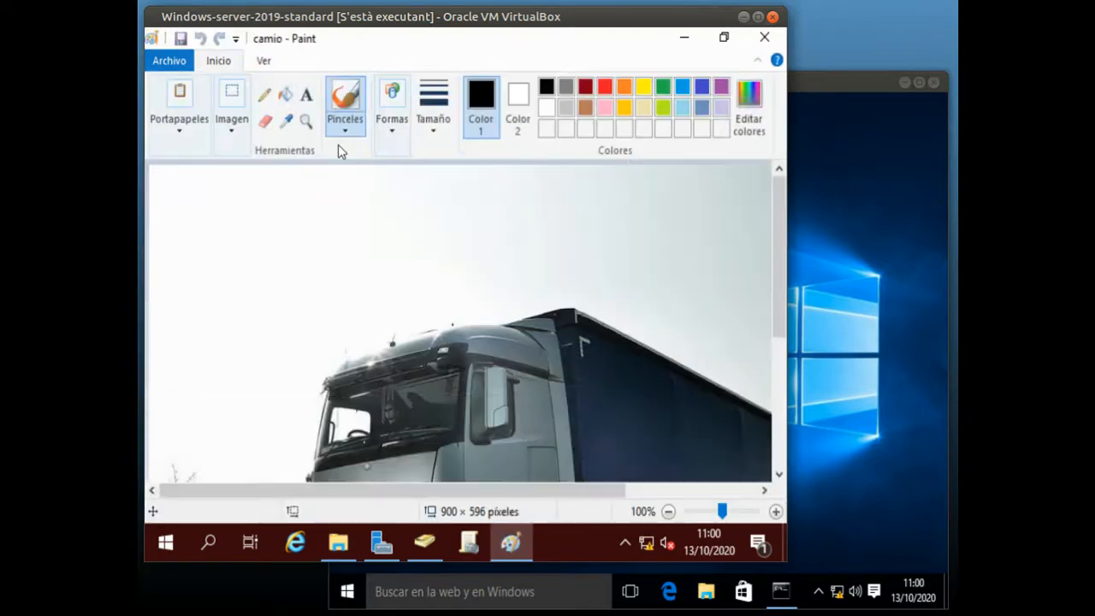
scroll(630, 305, down, 3)
scroll(631, 304, up, 3)
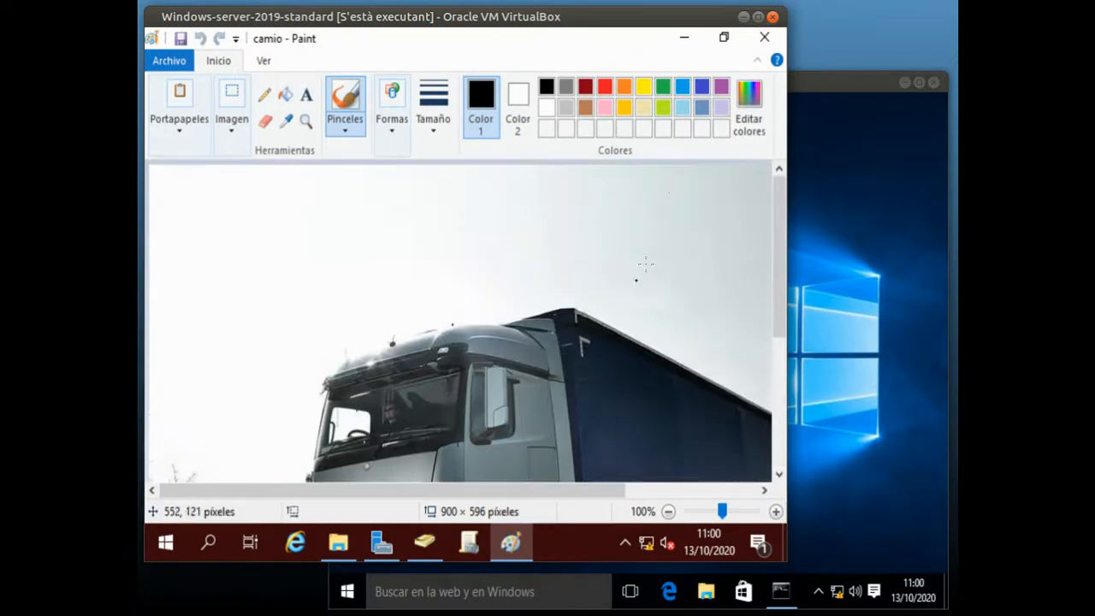
click(765, 37)
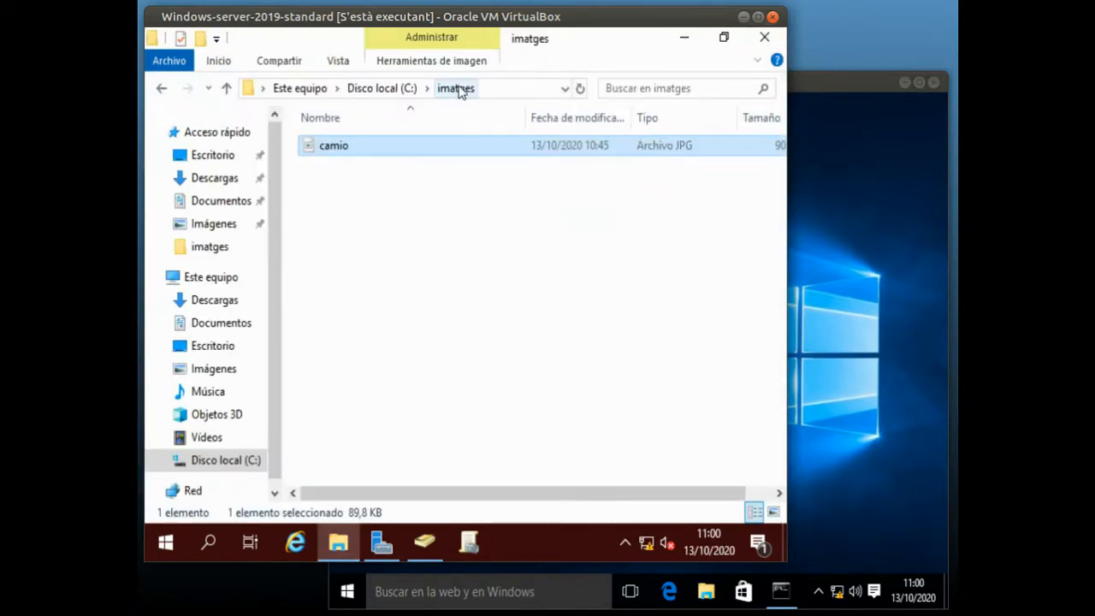
Share the C:\imatges folder on the network through advanced sharing, using the share name imatges
click(377, 89)
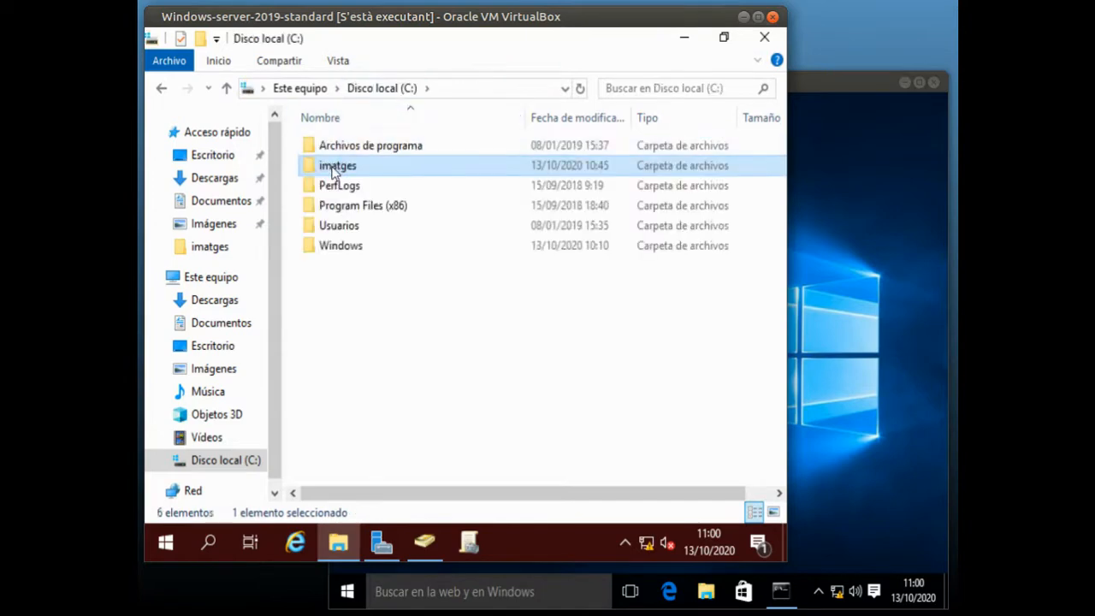
right_click(336, 167)
click(364, 510)
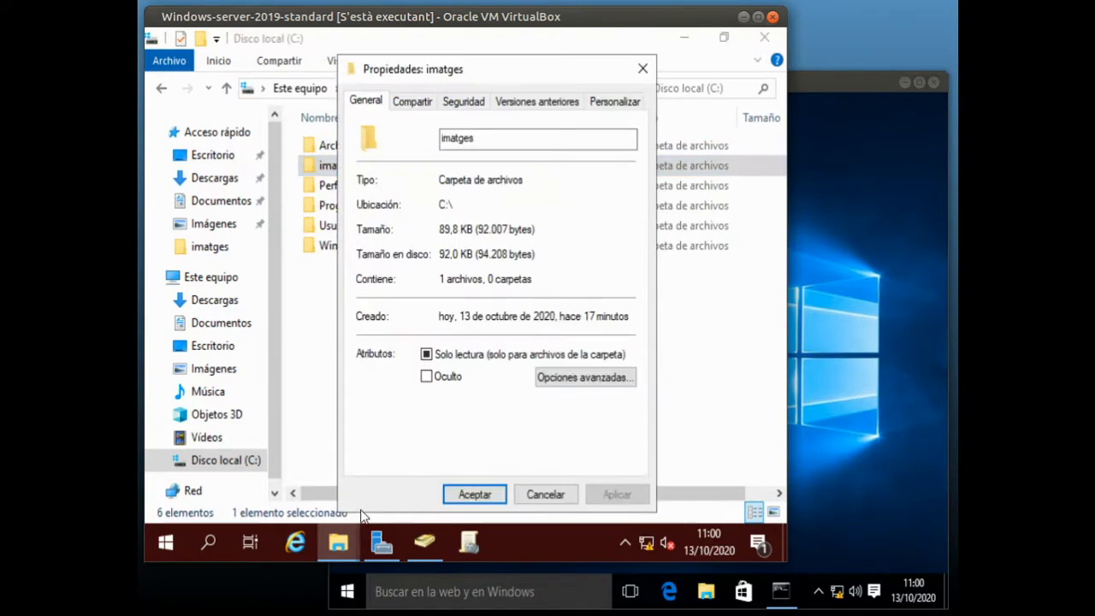
click(416, 103)
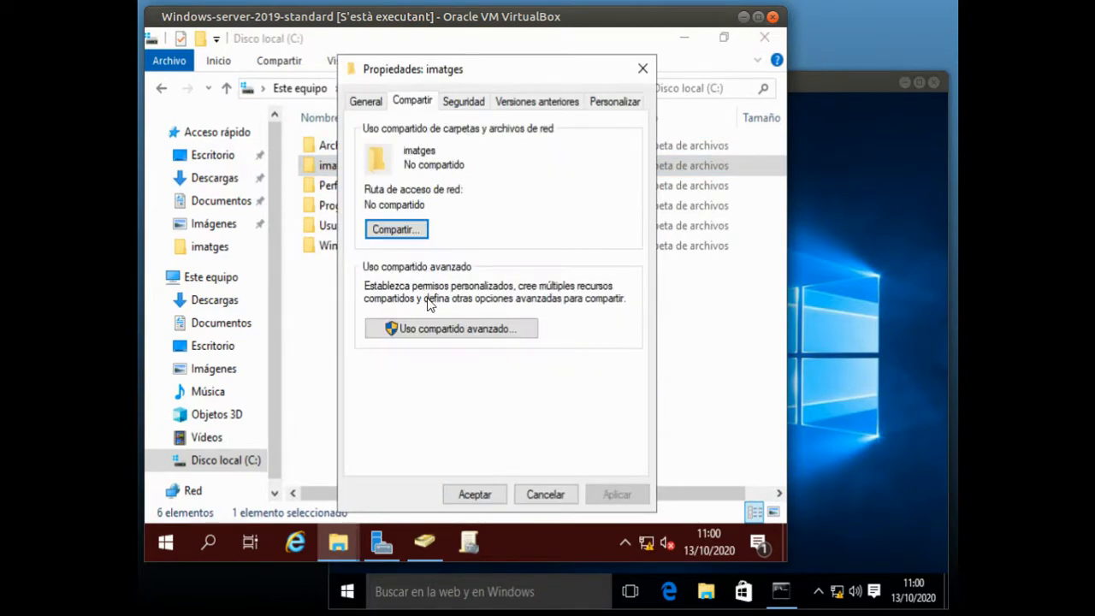
click(442, 330)
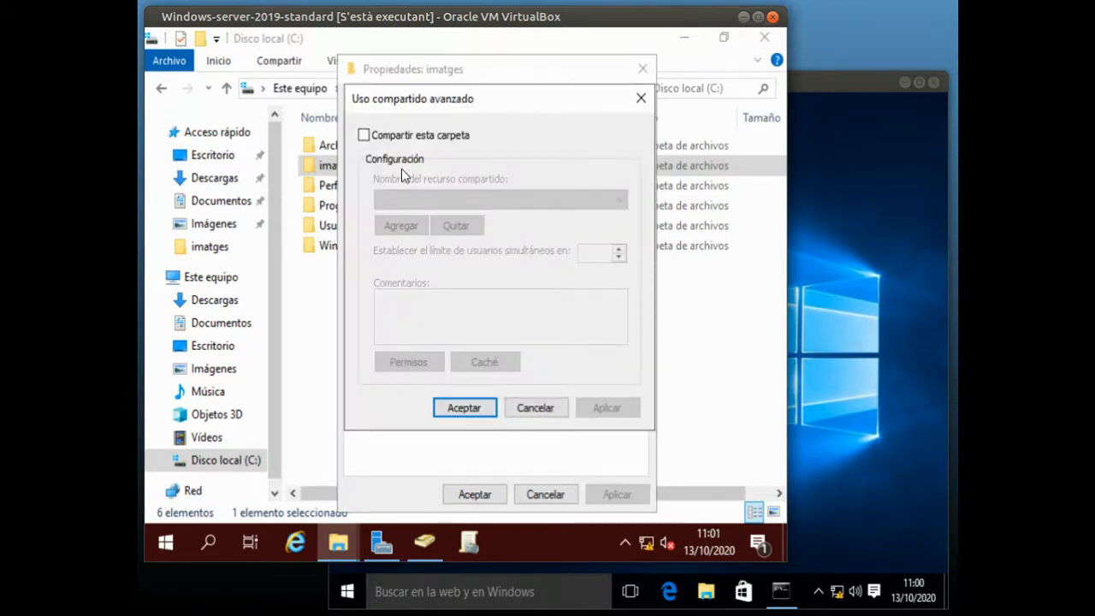
click(387, 137)
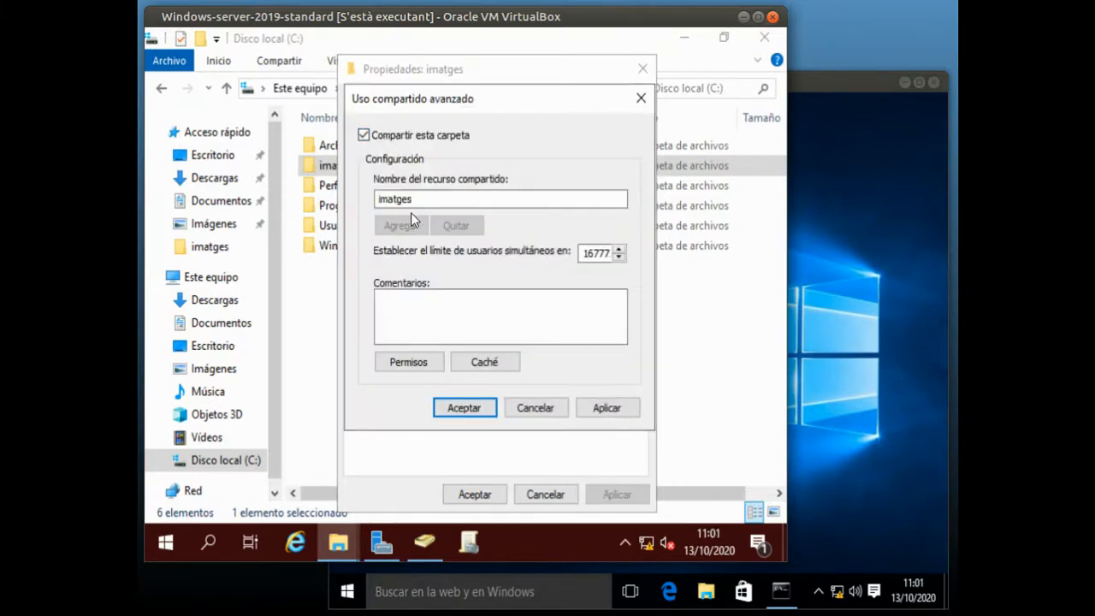
click(478, 411)
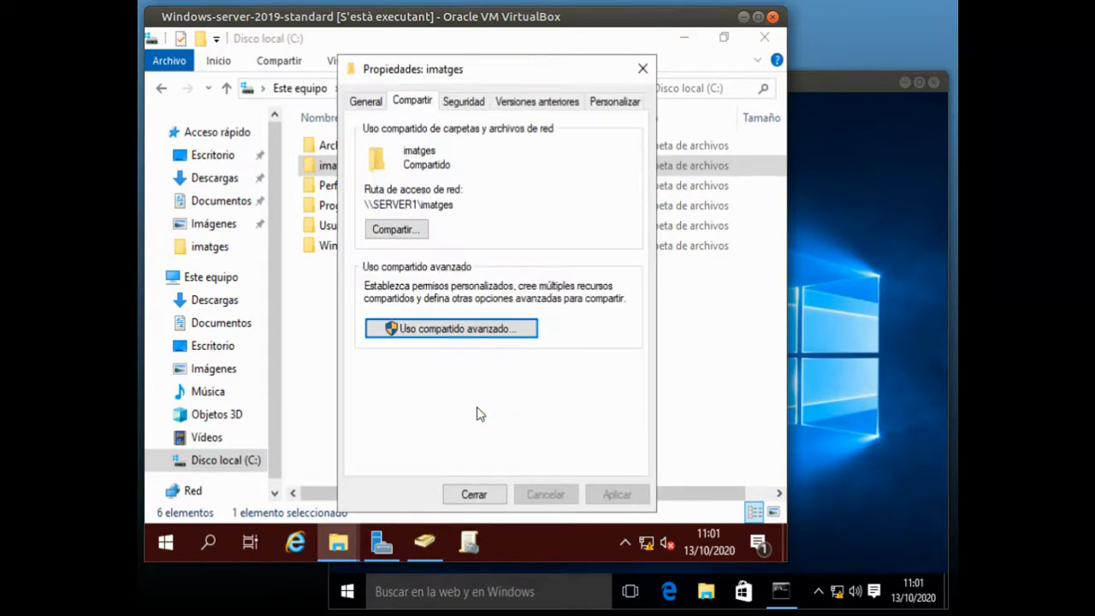
click(481, 497)
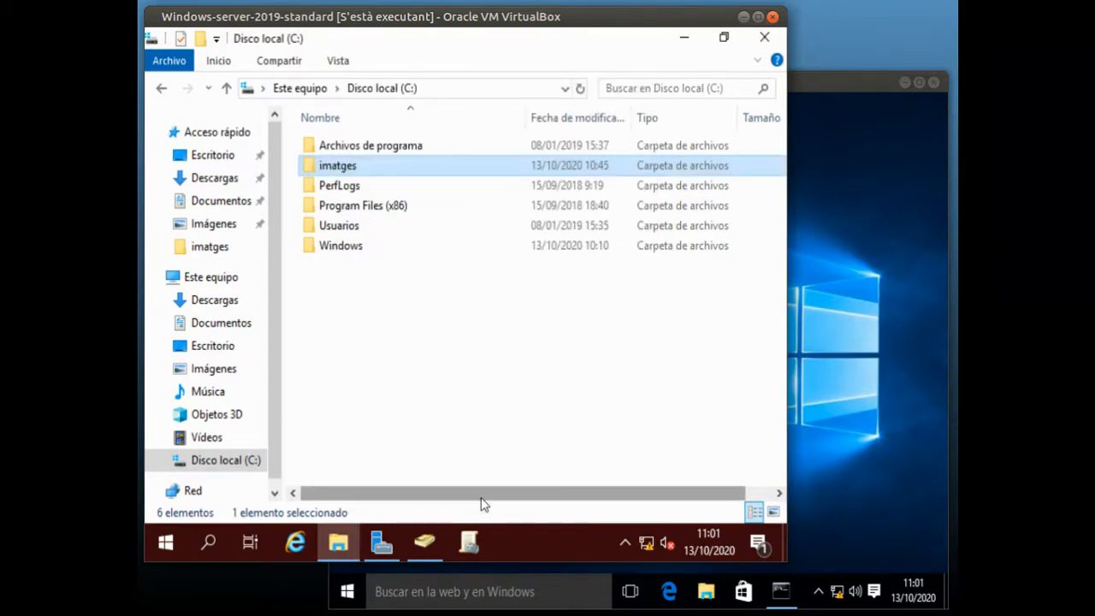
In Group Policy Management, create a GPO named "Fons de pantalla" linked to the logistica organizational unit
click(467, 544)
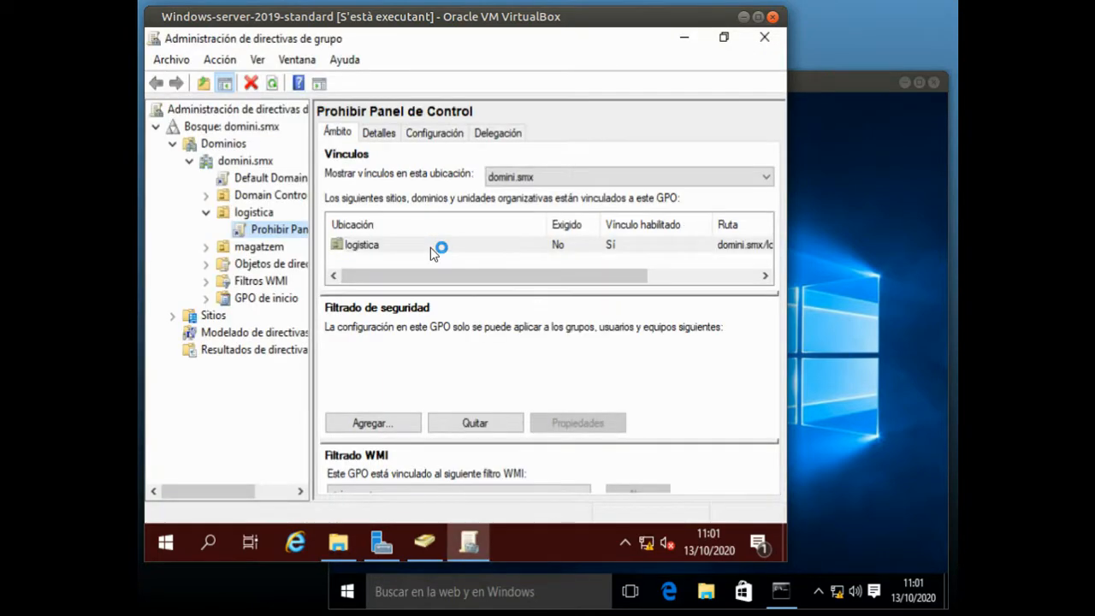
click(205, 218)
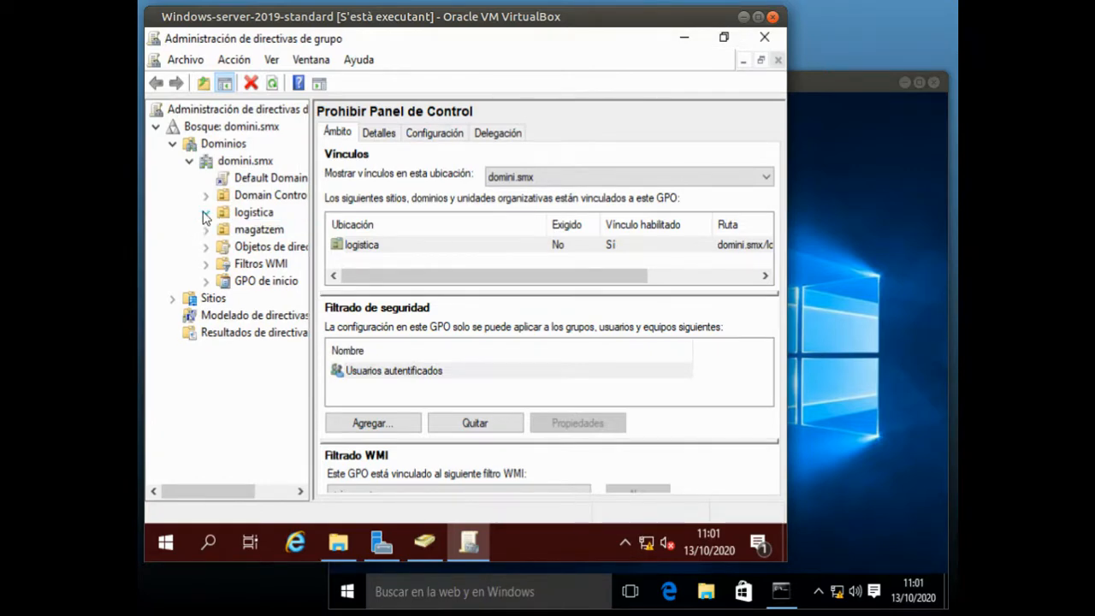
click(241, 216)
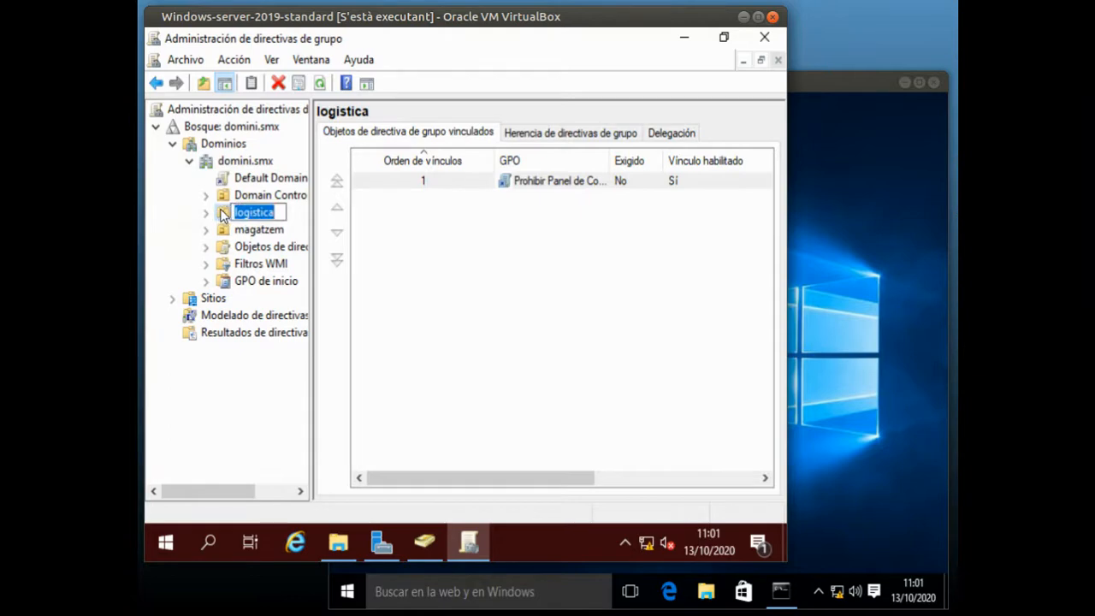
right_click(220, 214)
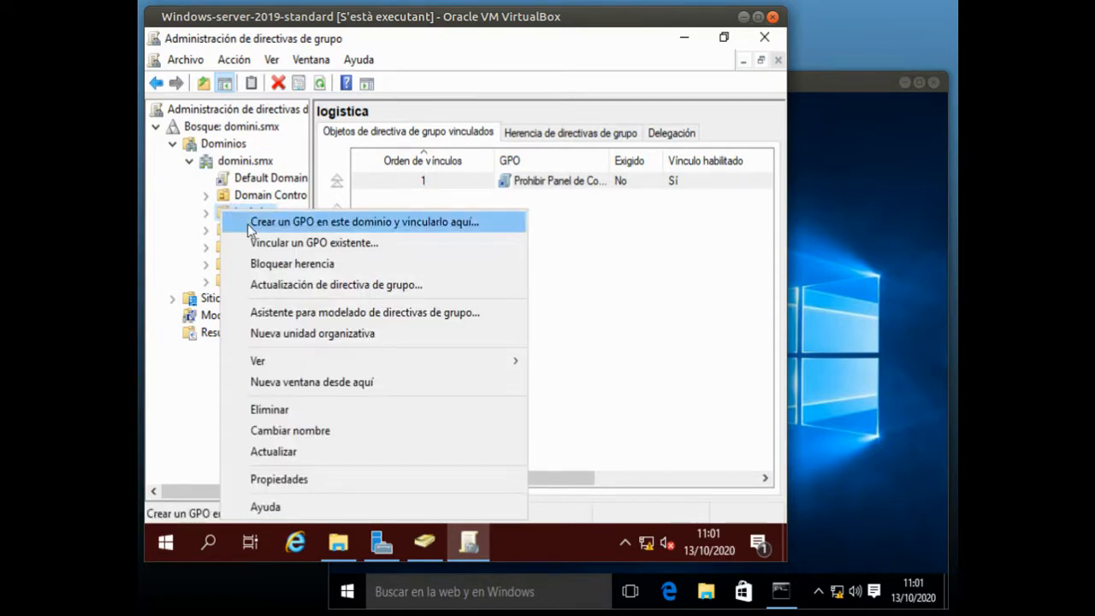
click(247, 223)
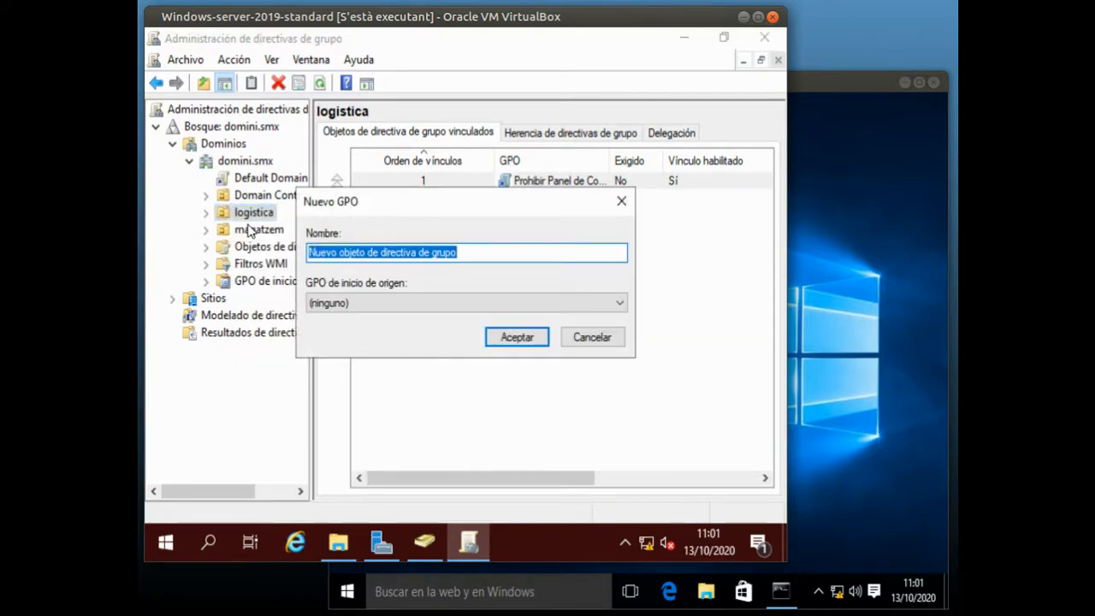
text(Fons d)
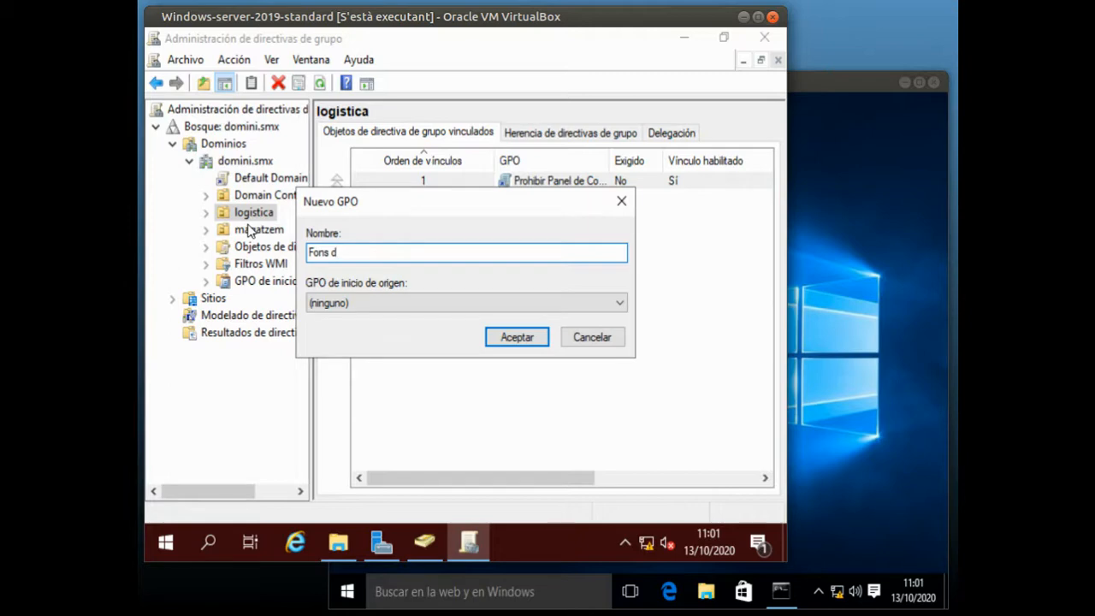
text(e pantalla)
click(508, 337)
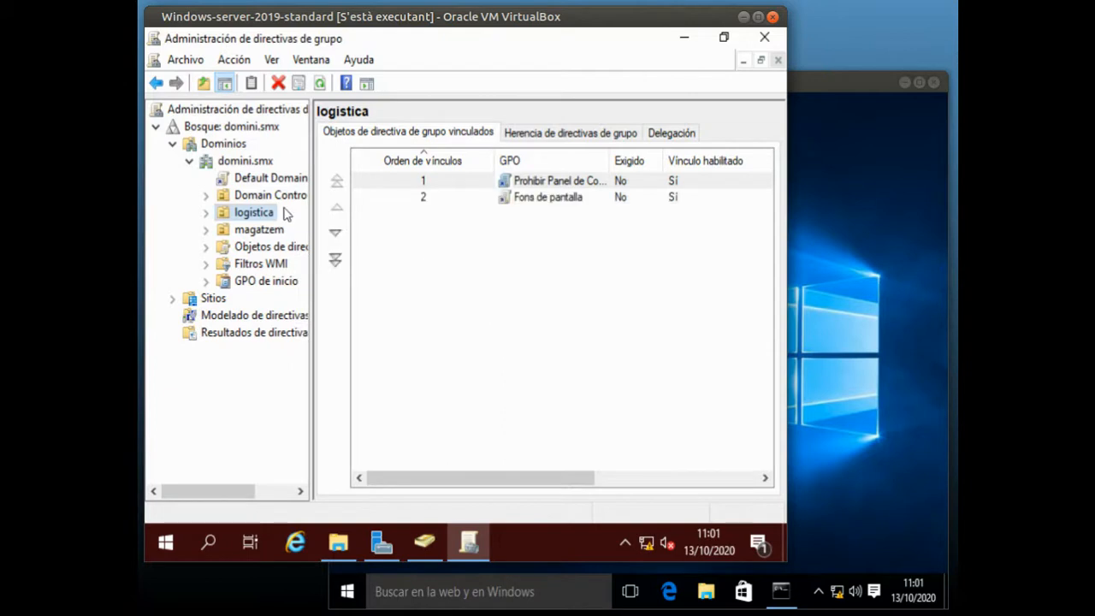
Open the Fons de pantalla GPO under logistica for editing in a maximized policy editor
click(207, 212)
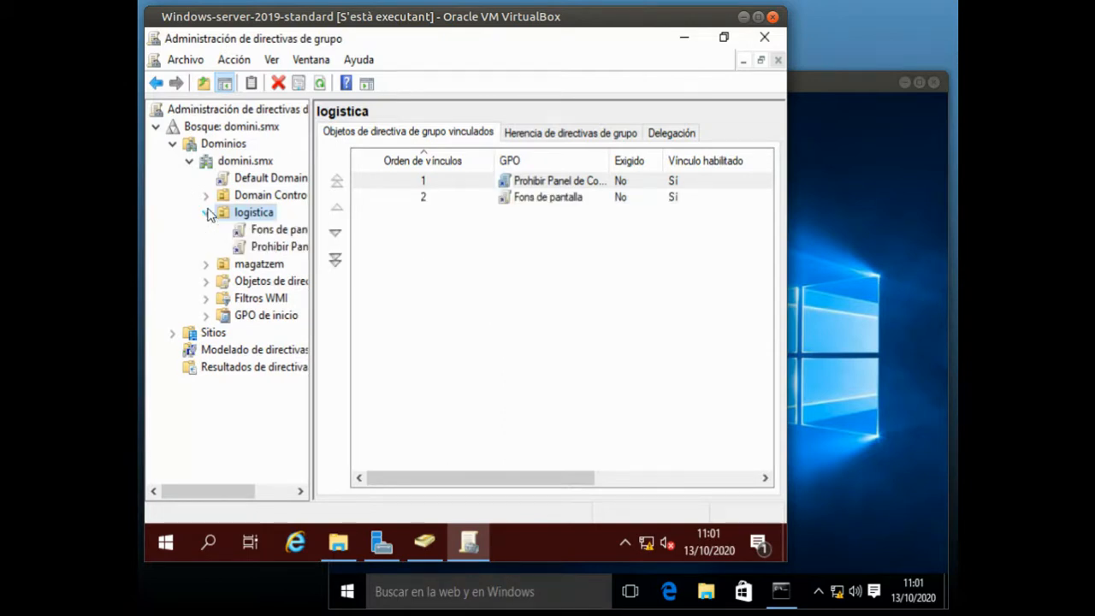
right_click(270, 232)
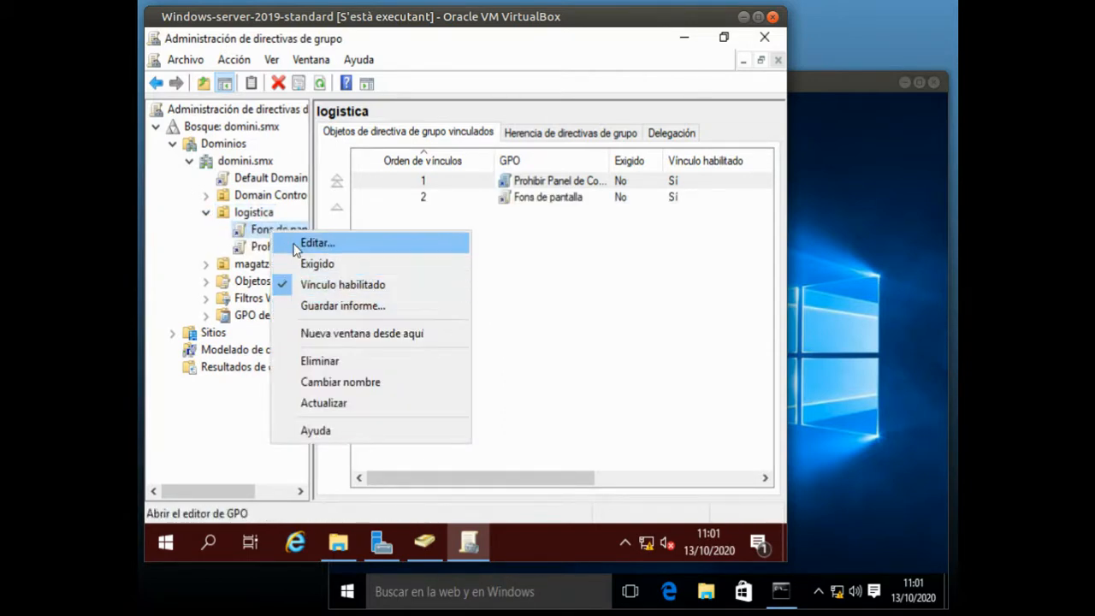
click(296, 245)
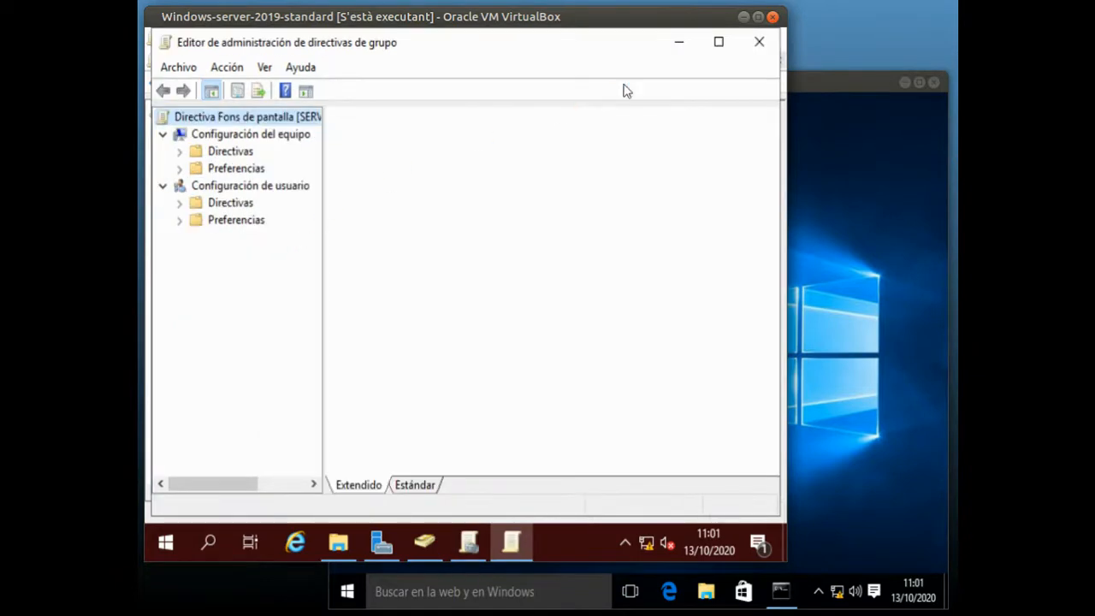
click(720, 43)
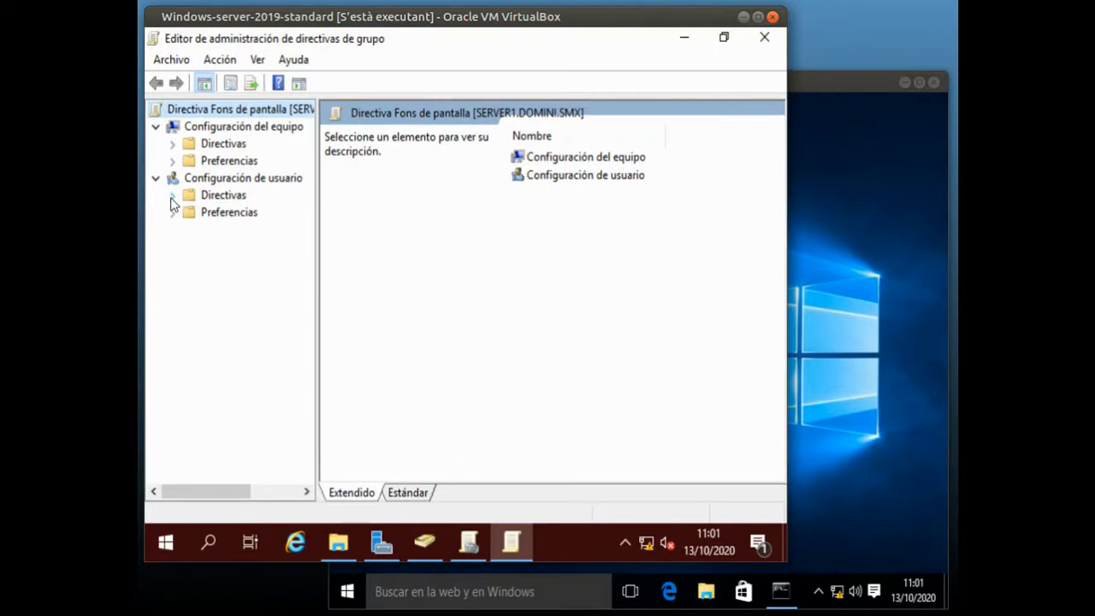
Go to the inner Active Desktop folder within the administrative templates of the user configuration policies
click(190, 179)
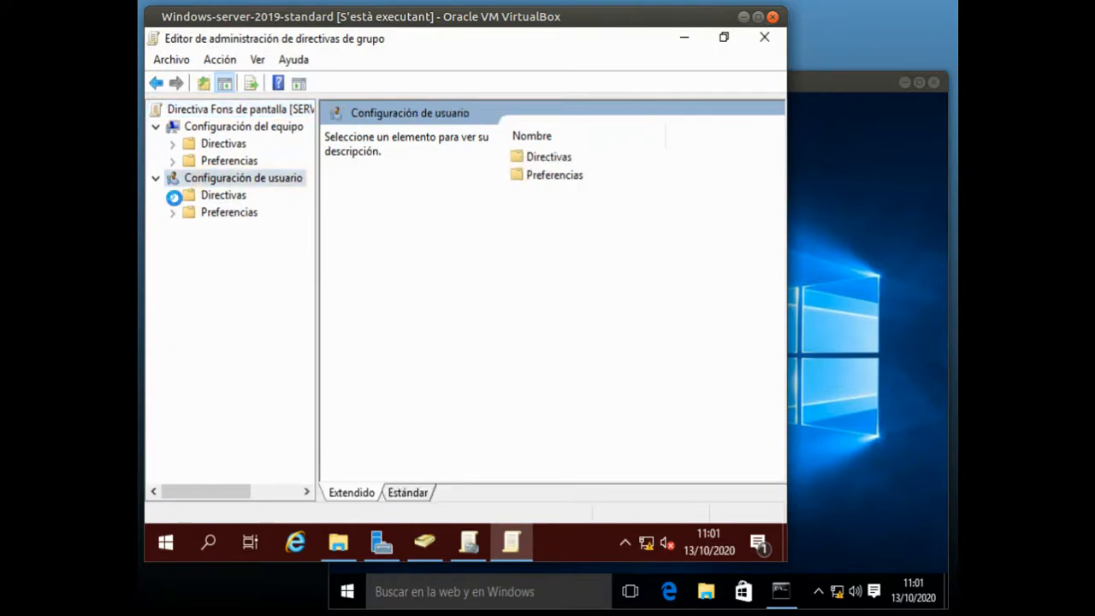
click(173, 196)
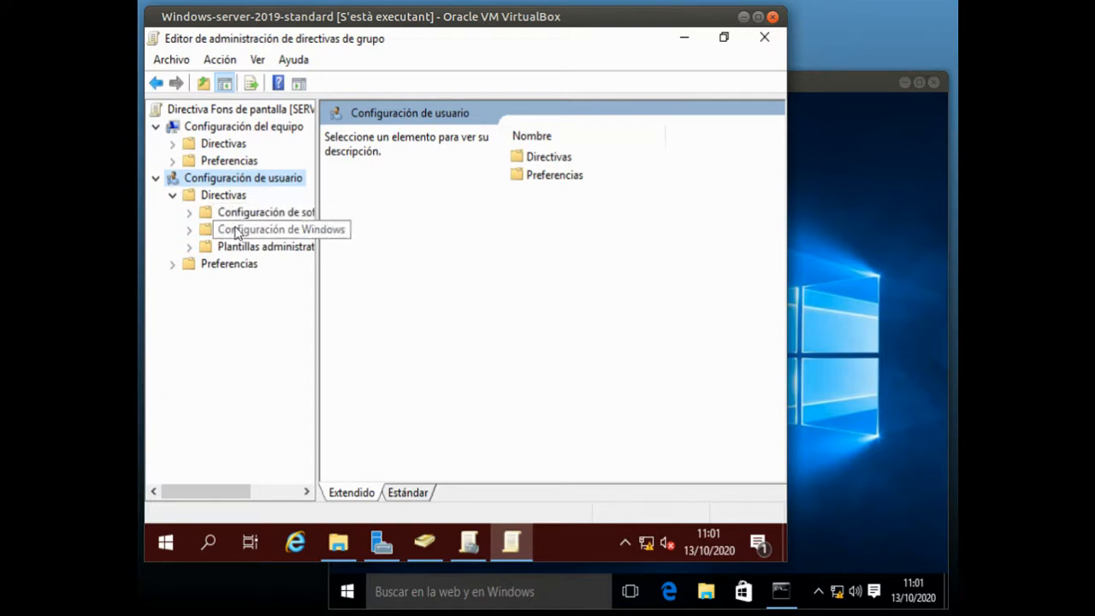
click(190, 247)
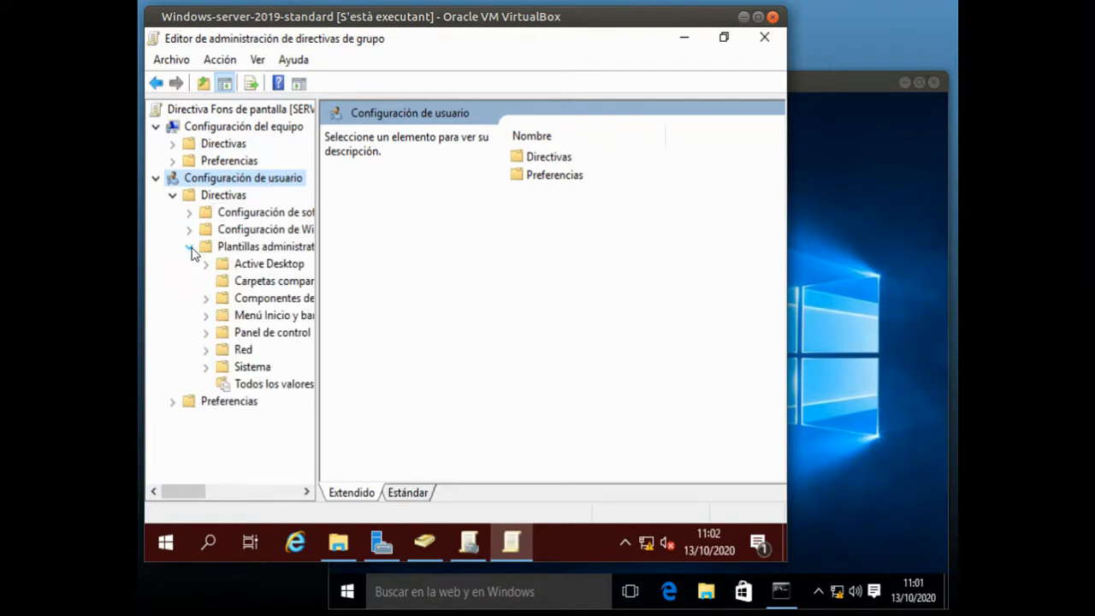
click(252, 265)
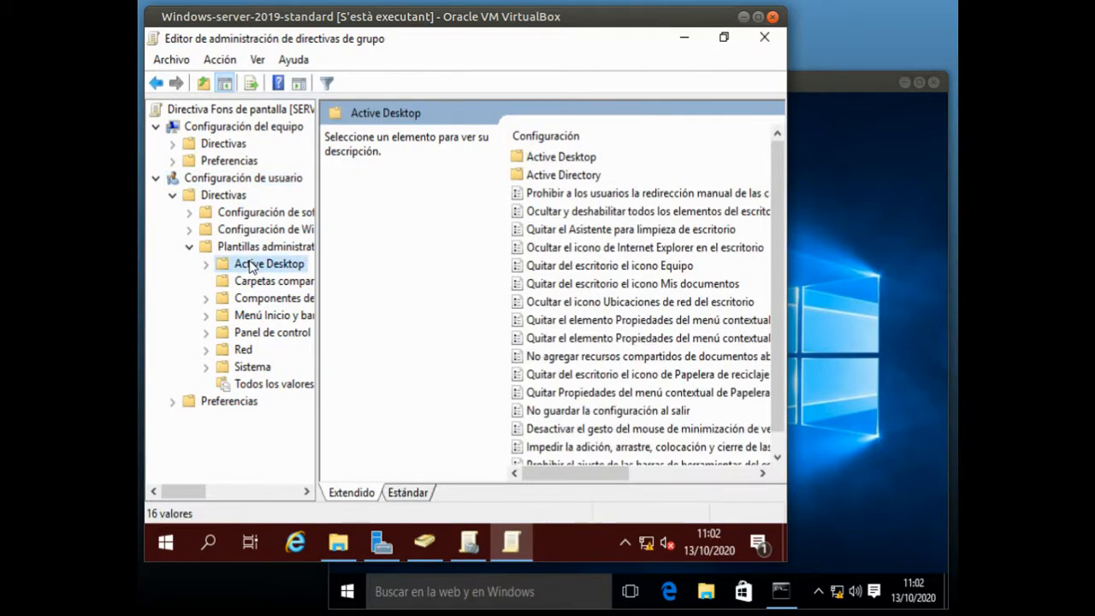
double_click(563, 158)
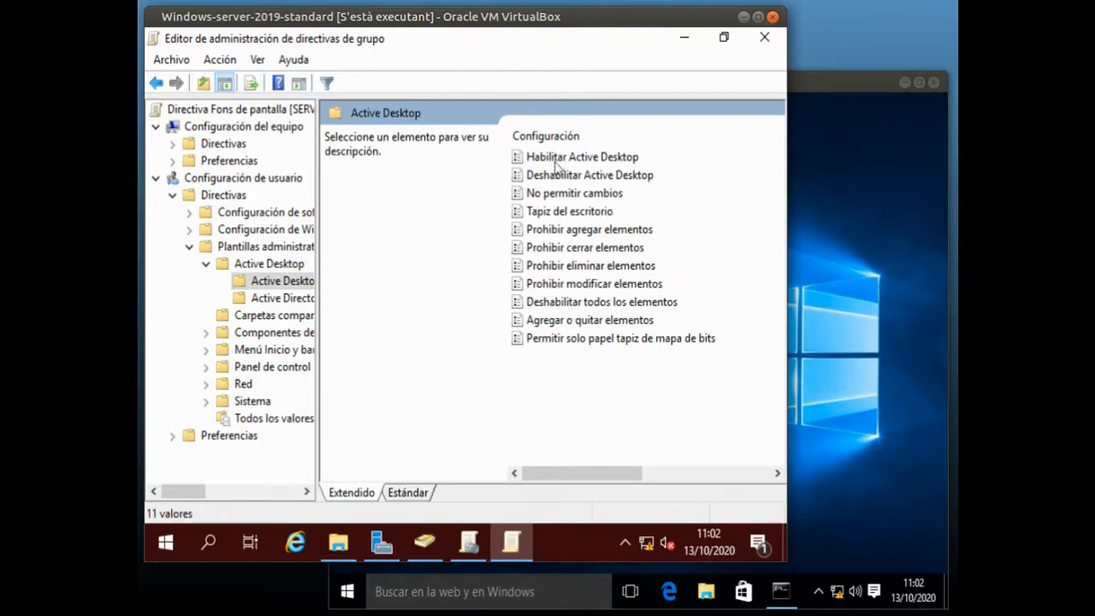
Open the Tapiz del escritorio policy setting in a maximized window and set it to Habilitada
click(550, 214)
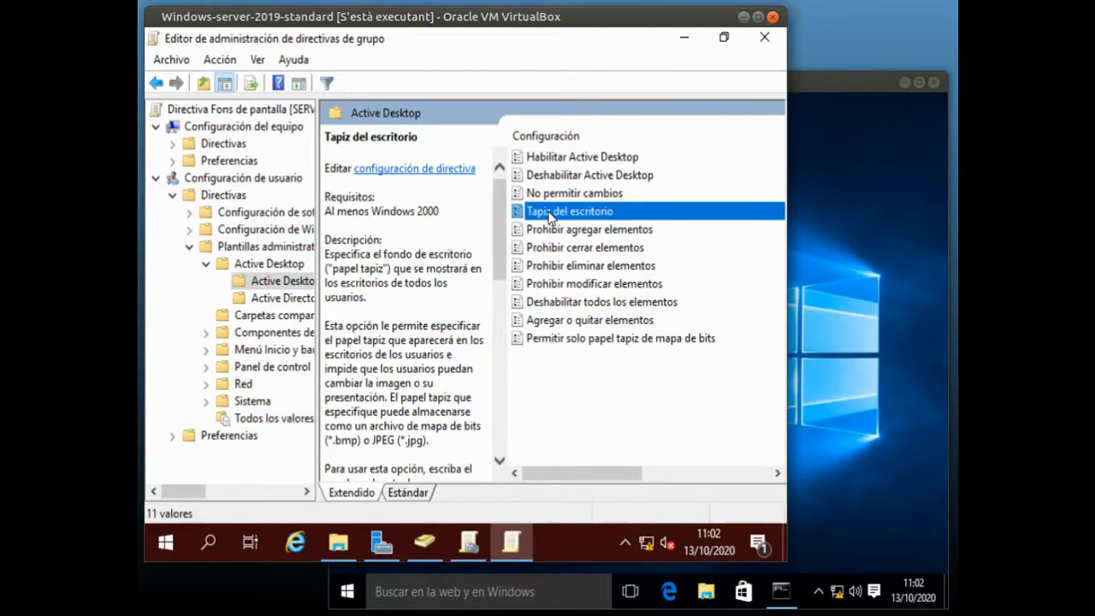
double_click(551, 214)
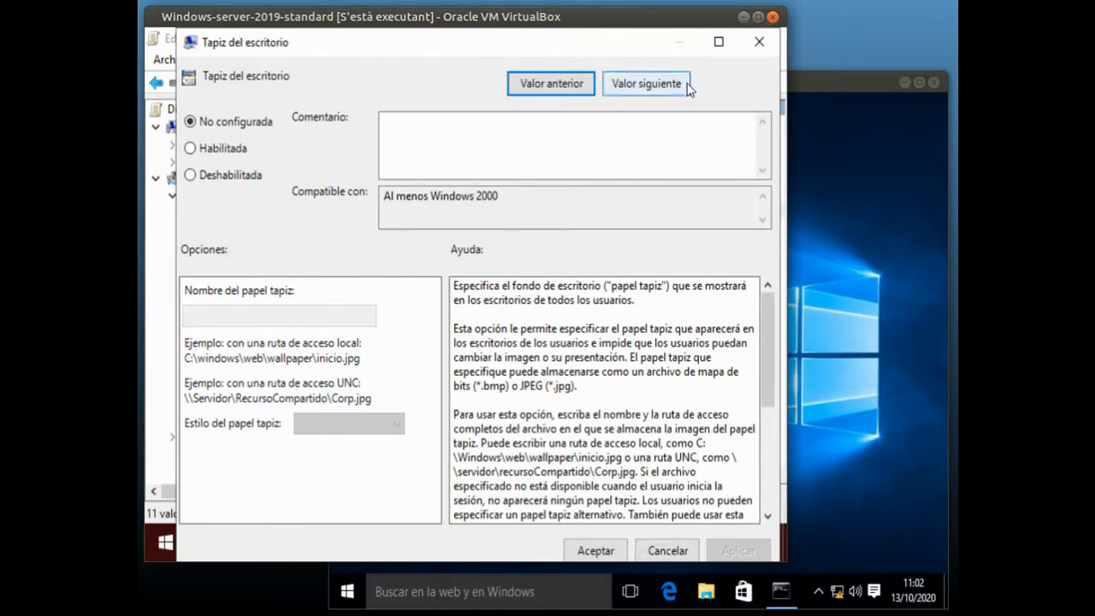
click(719, 41)
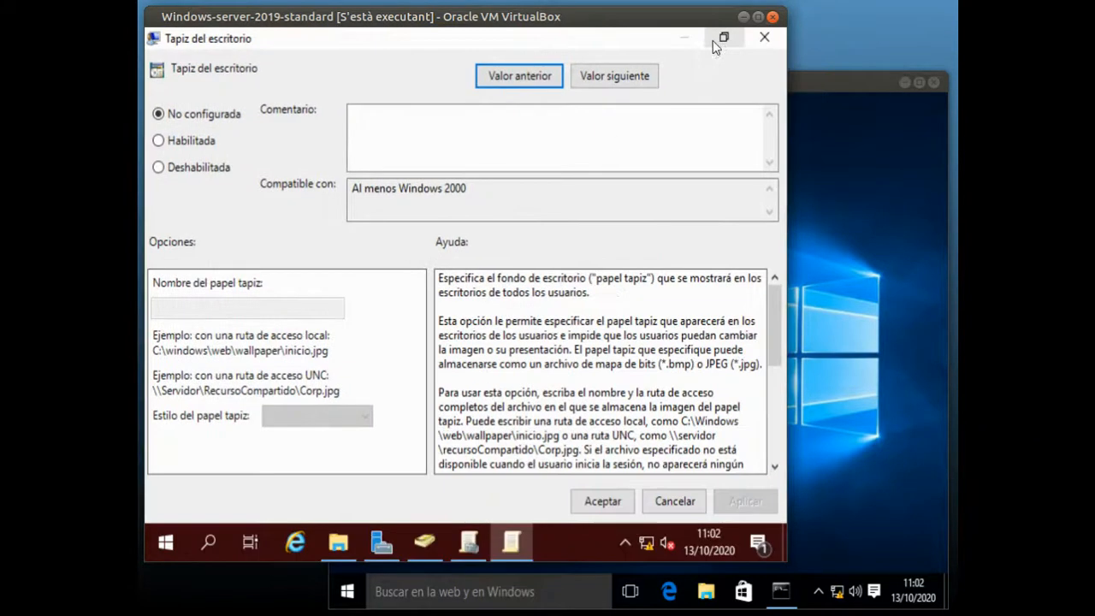
click(160, 138)
Set the wallpaper name to the network path \\server1\imatges\camio.jpg
click(241, 308)
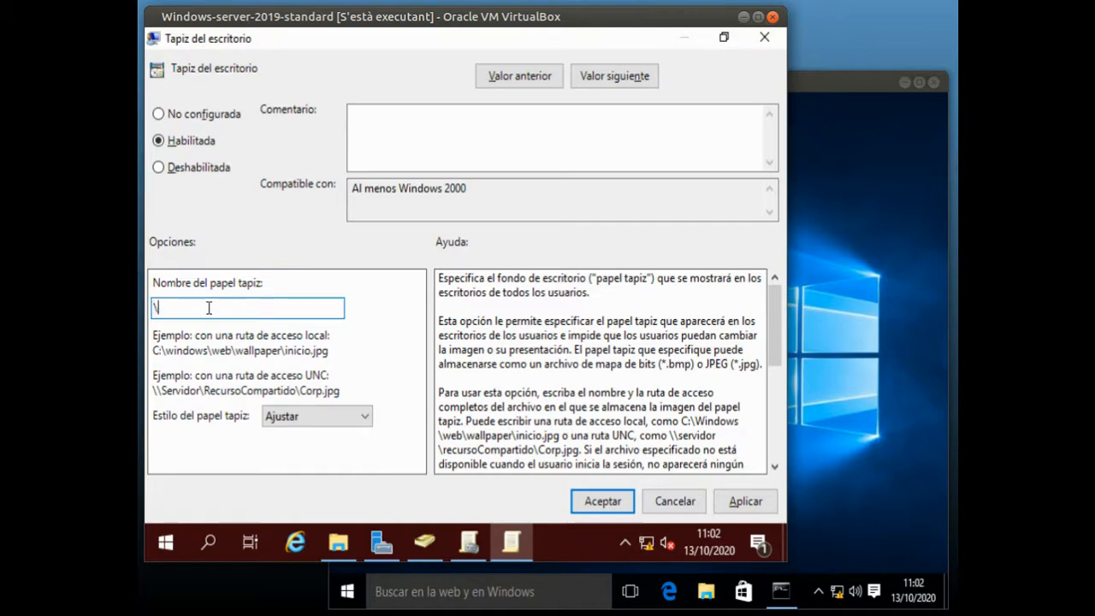
text(\\server1\imatg)
key(BackSpace)
key(BackSpace)
text(ges\camio.jpg)
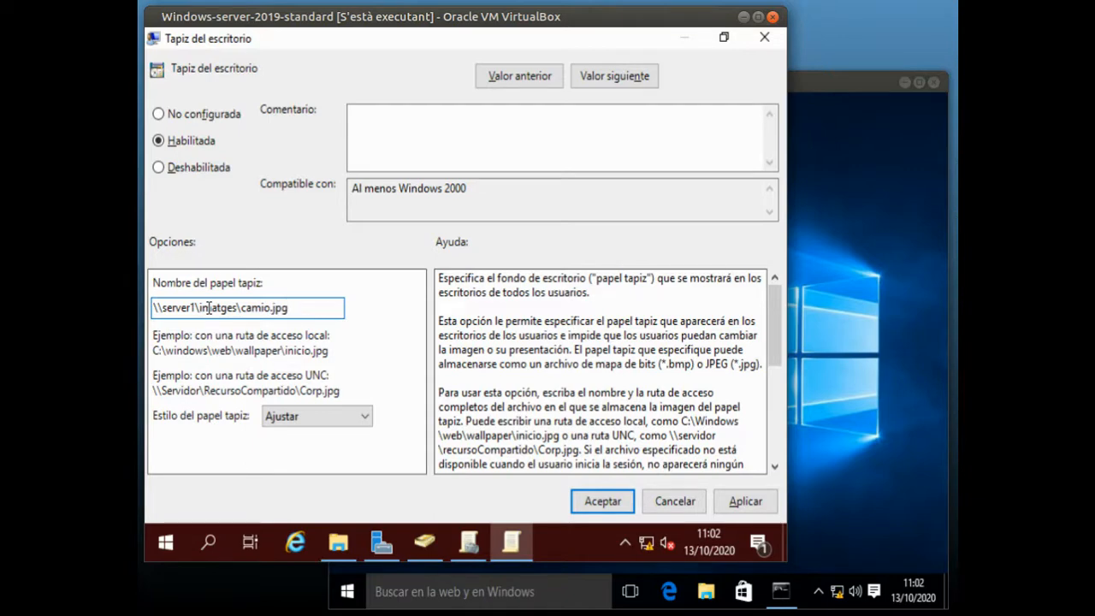
Test the wallpaper path by copying it and opening it through the Run dialog, closing the image after viewing it
double_click(209, 308)
right_click(208, 308)
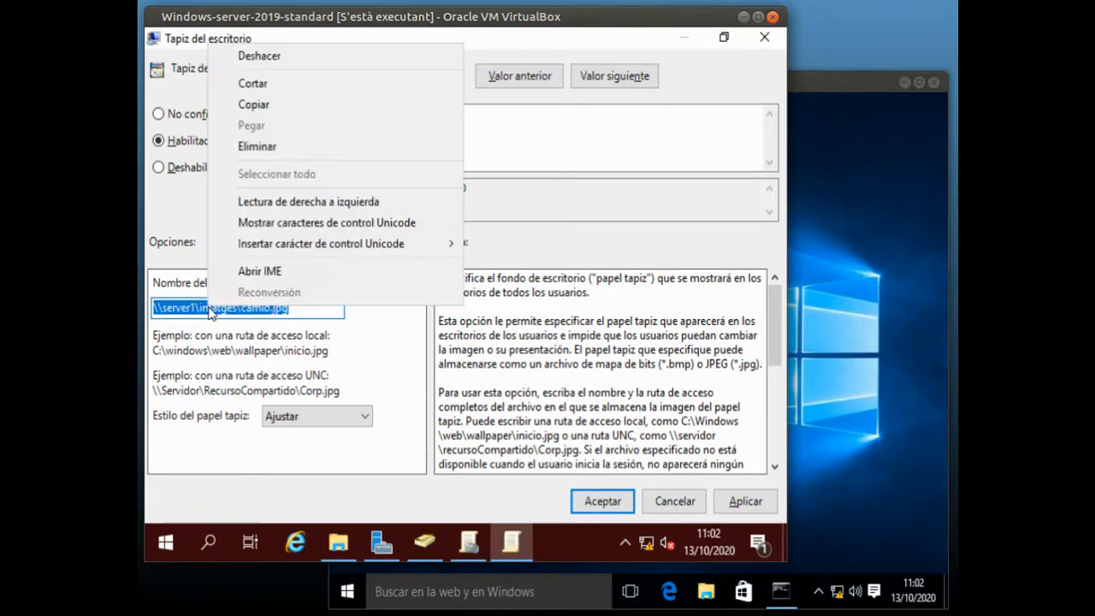
click(267, 109)
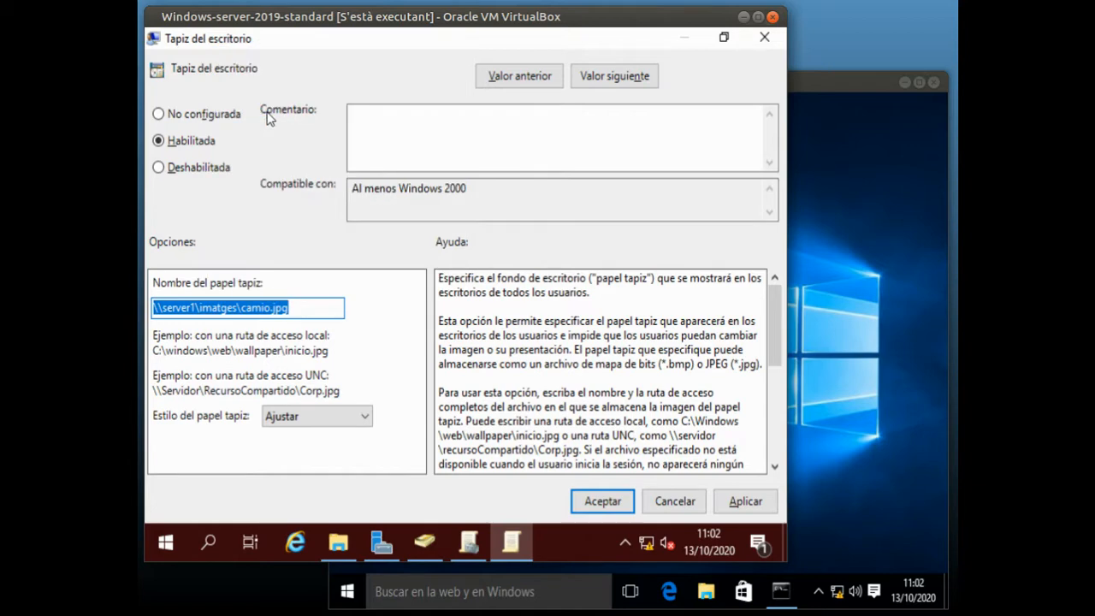
key(super+r)
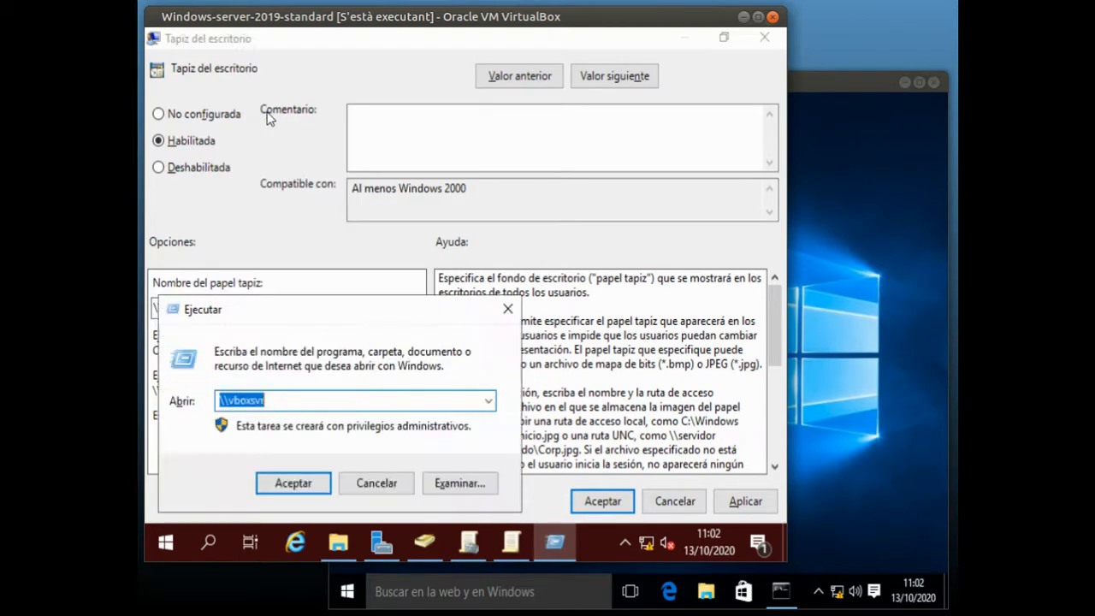
key(ctrl+v)
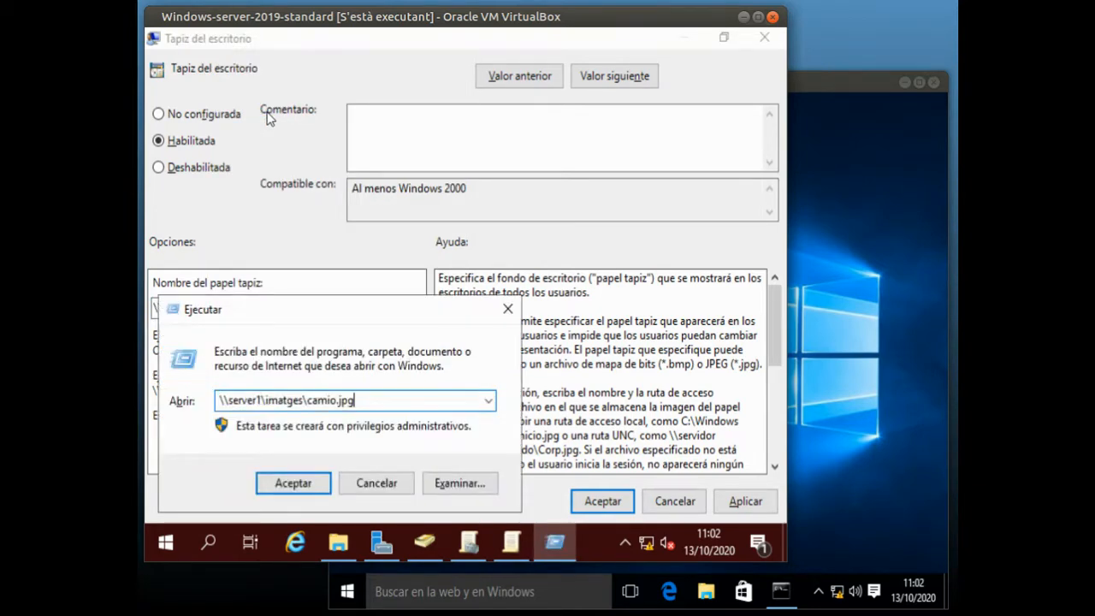
key(Return)
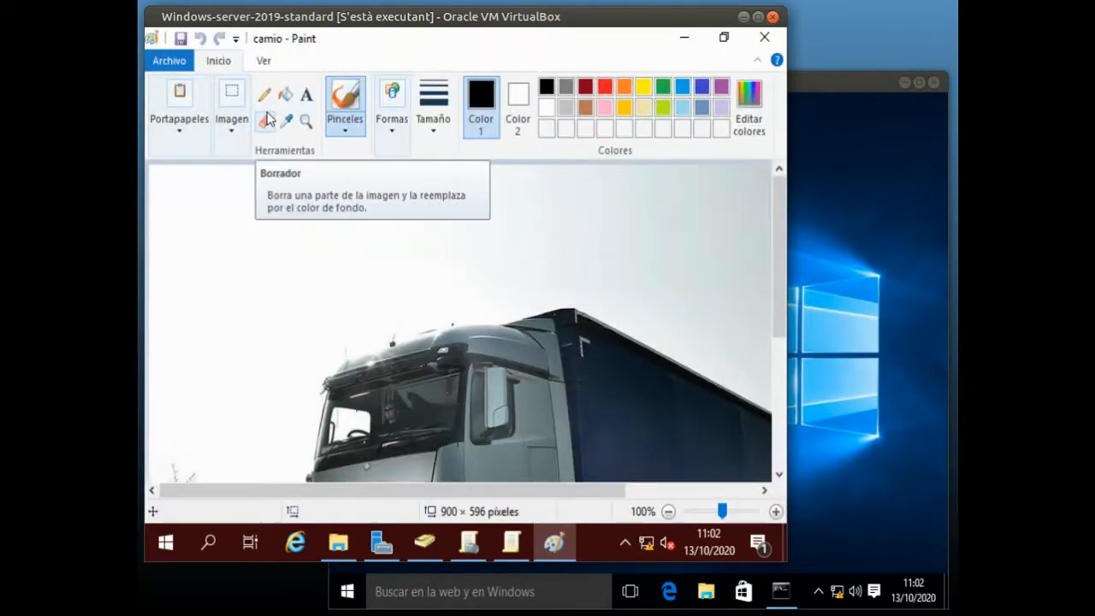
click(766, 40)
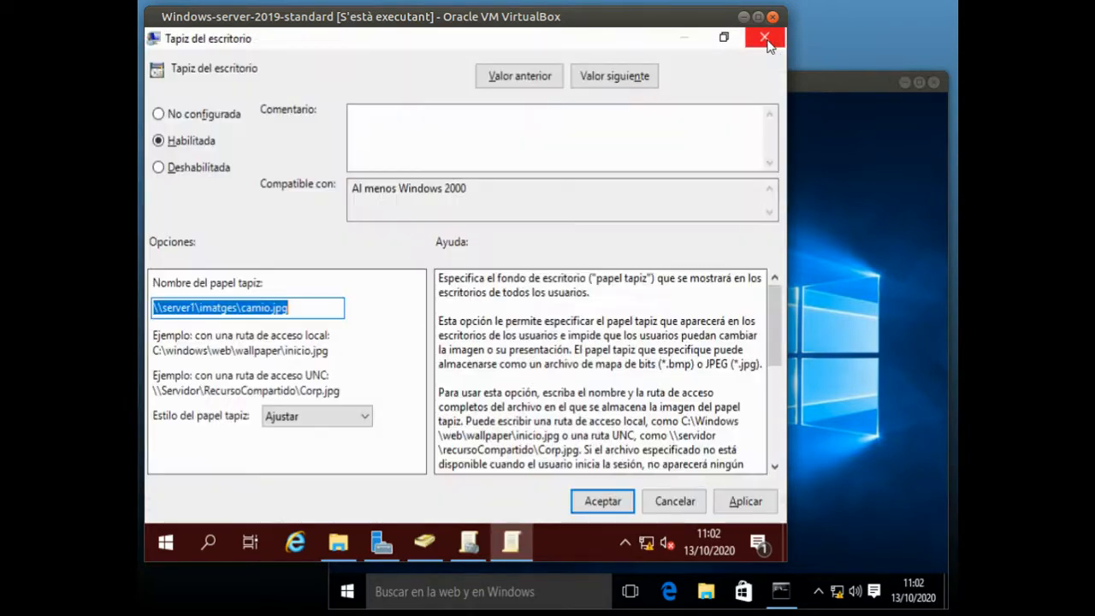
Set the wallpaper style to Expandida, accept the Tapiz del escritorio setting and close the policy editor
click(303, 417)
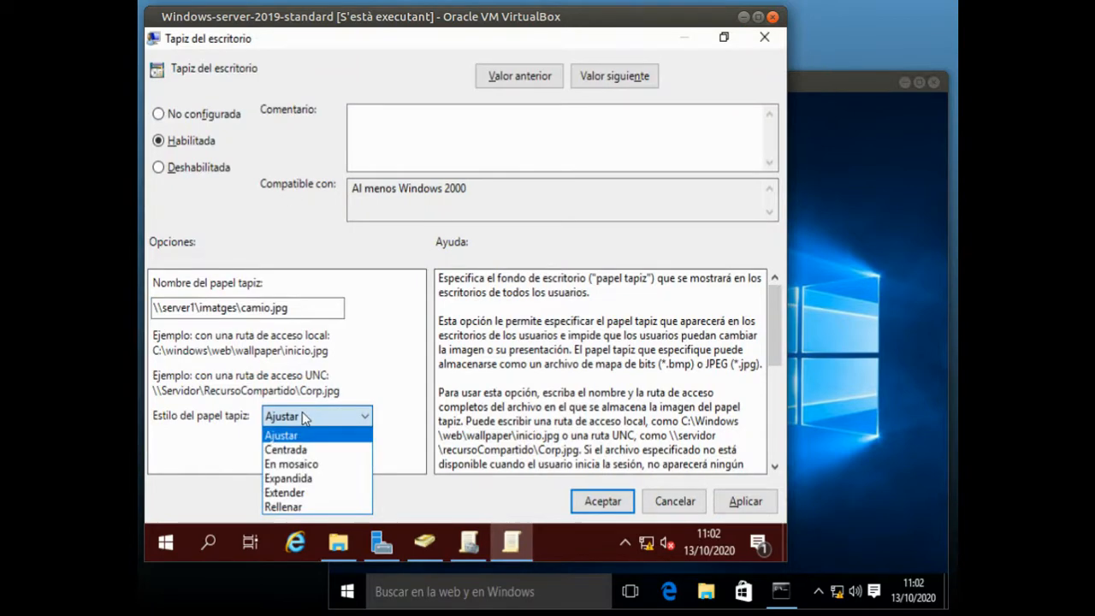
click(306, 484)
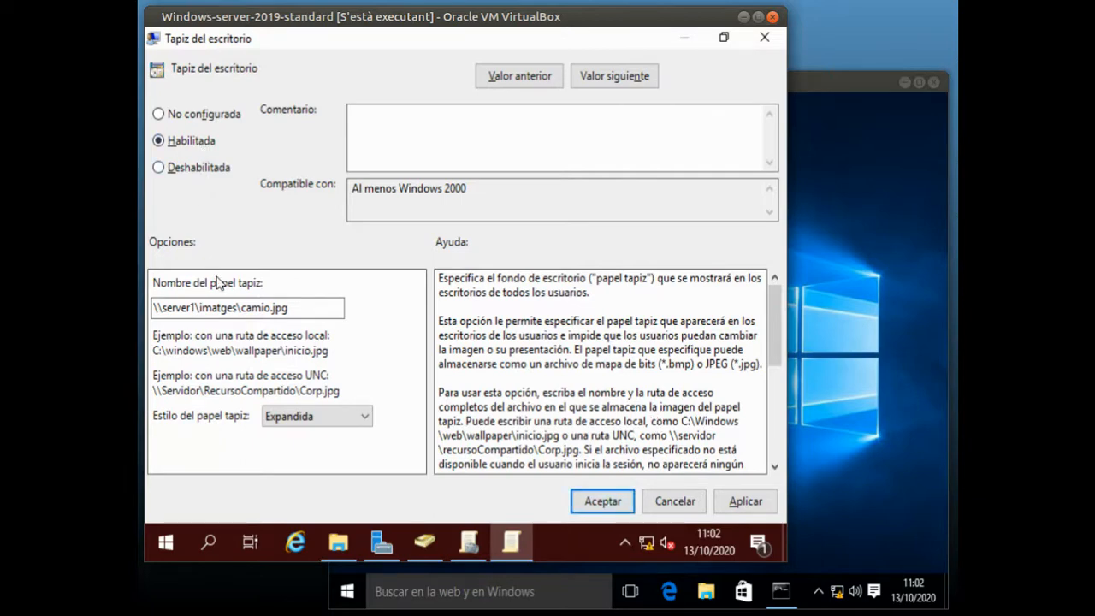
click(613, 507)
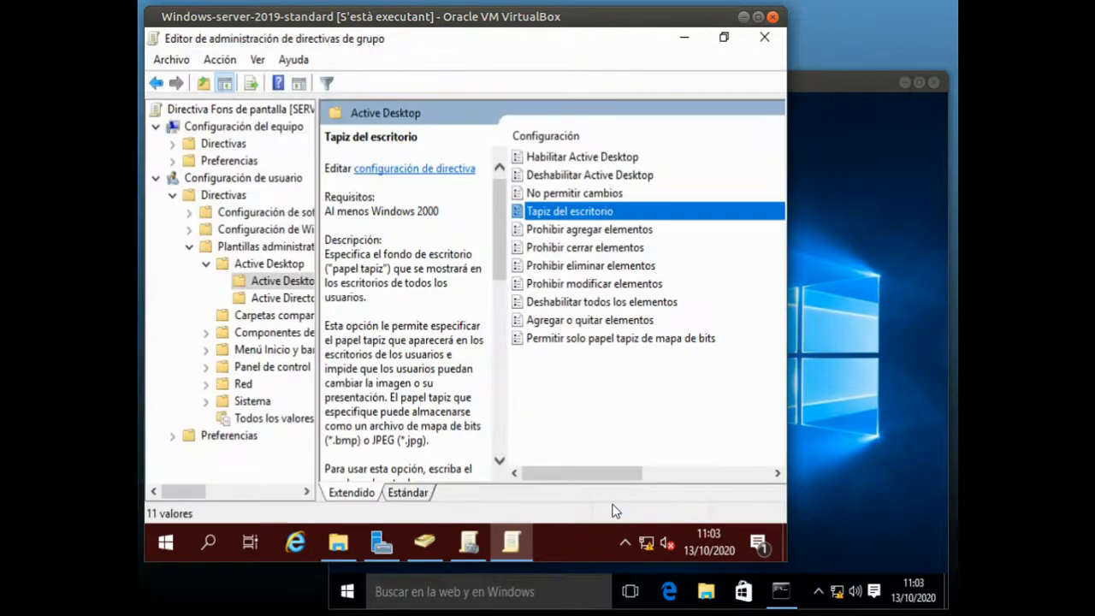
click(765, 38)
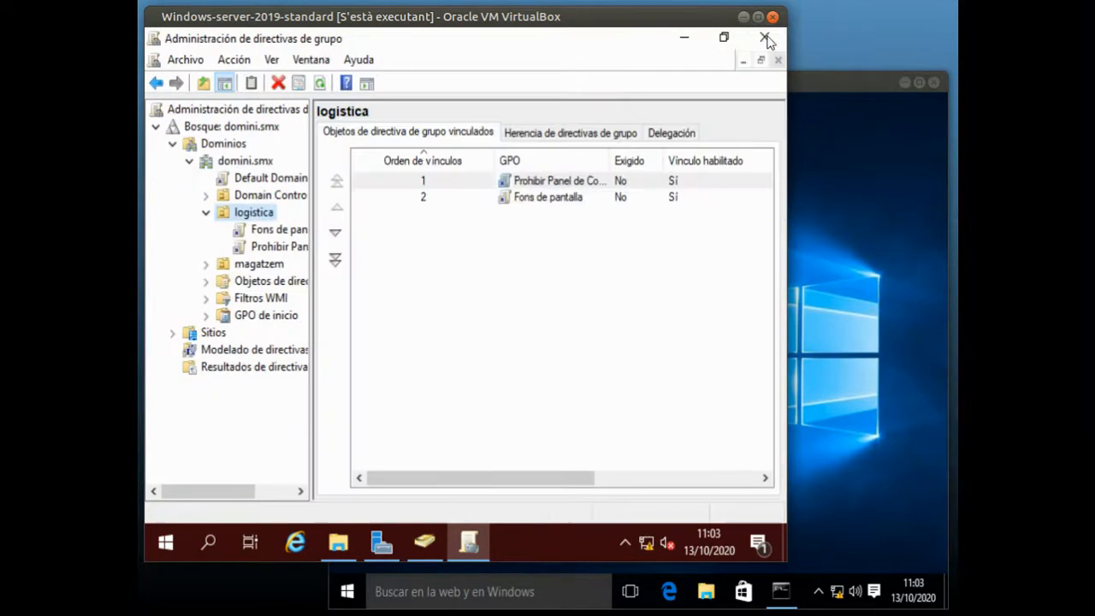
Review the Fons de pantalla GPO's configuration report, checking the wallpaper path and style under the user configuration
click(281, 231)
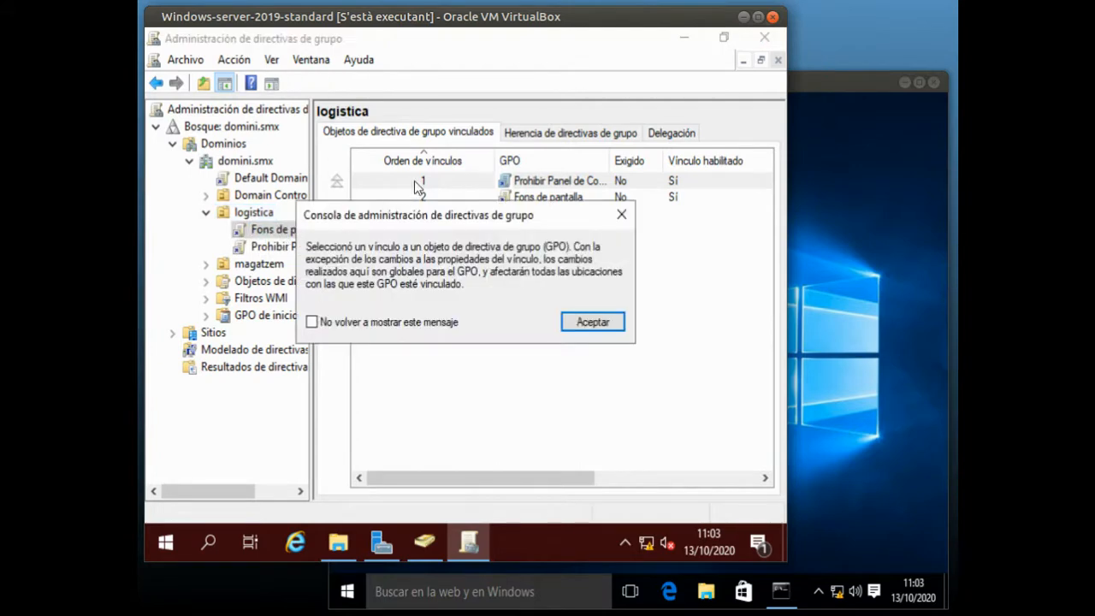
click(601, 327)
click(434, 131)
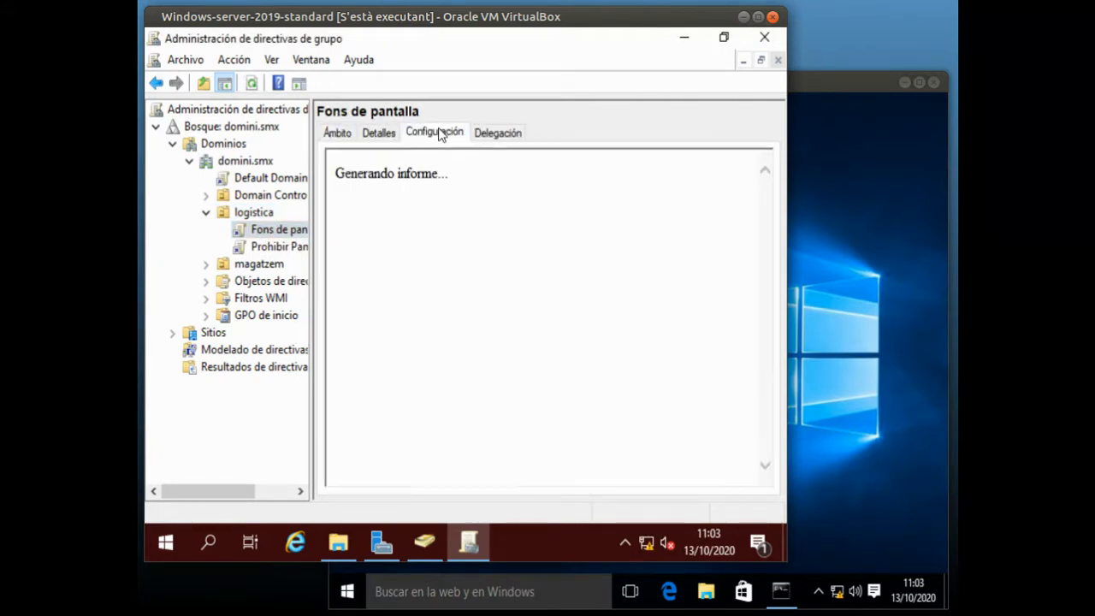
click(576, 156)
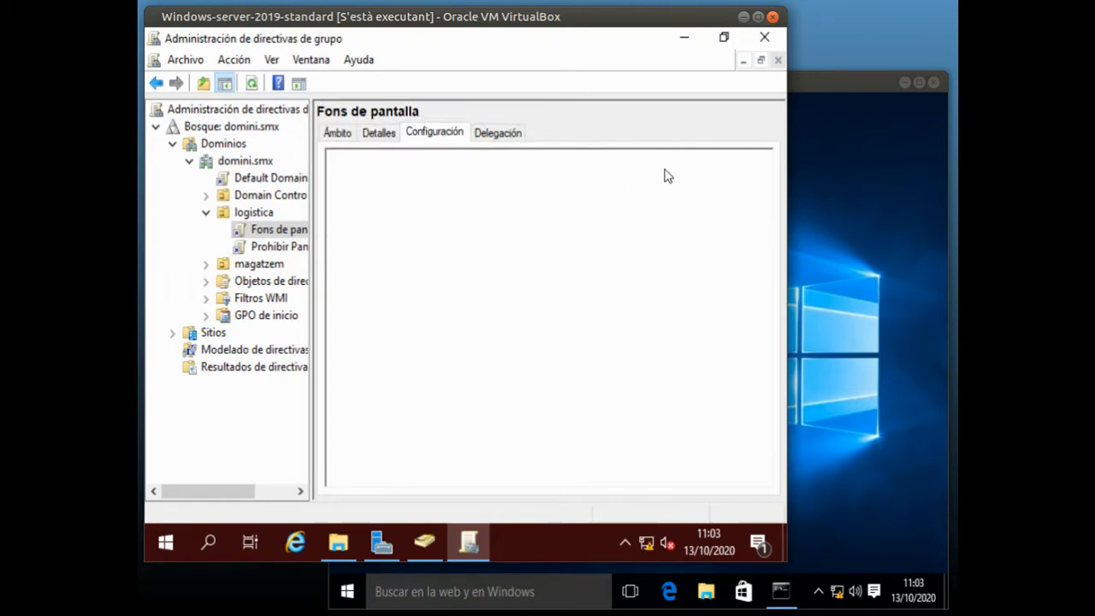
drag(763, 209, 764, 428)
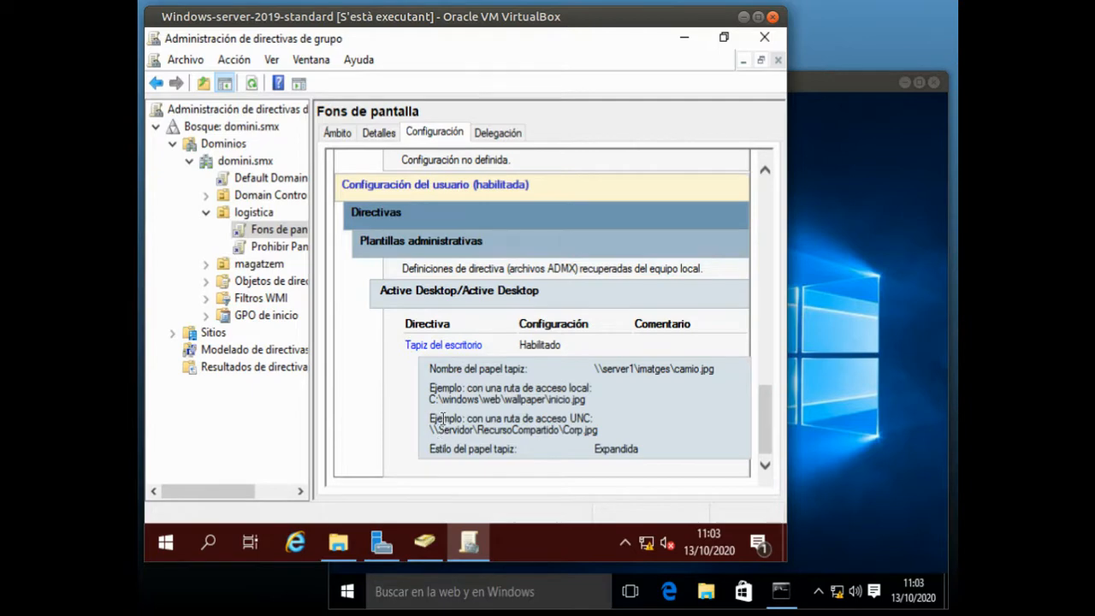
drag(593, 369, 726, 366)
click(713, 390)
Close Group Policy Management, the file explorer and Active Directory Users and Computers on the server
click(766, 39)
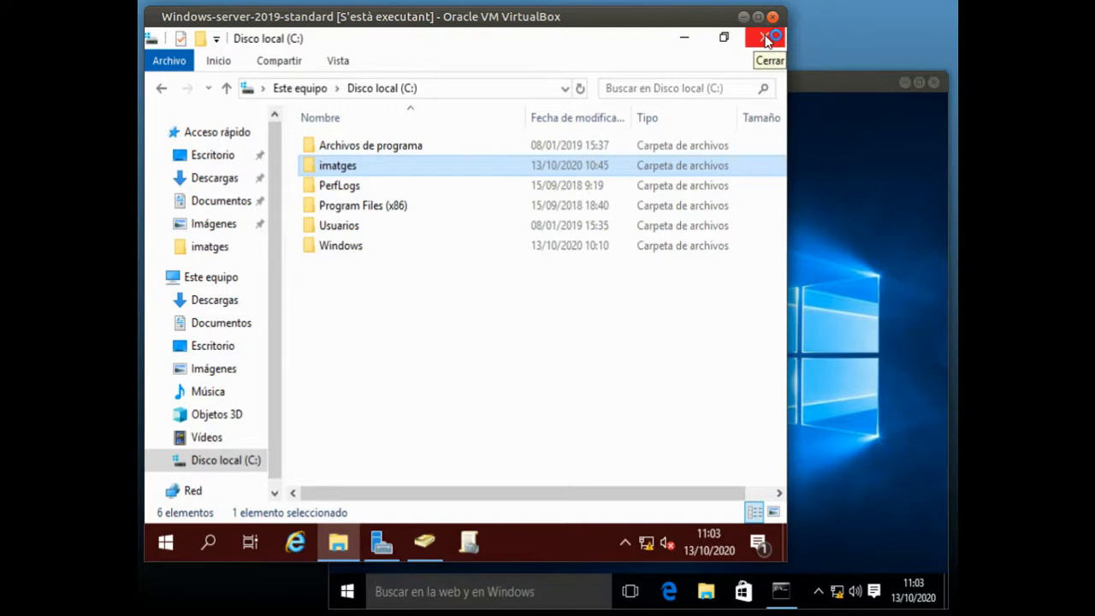
click(767, 39)
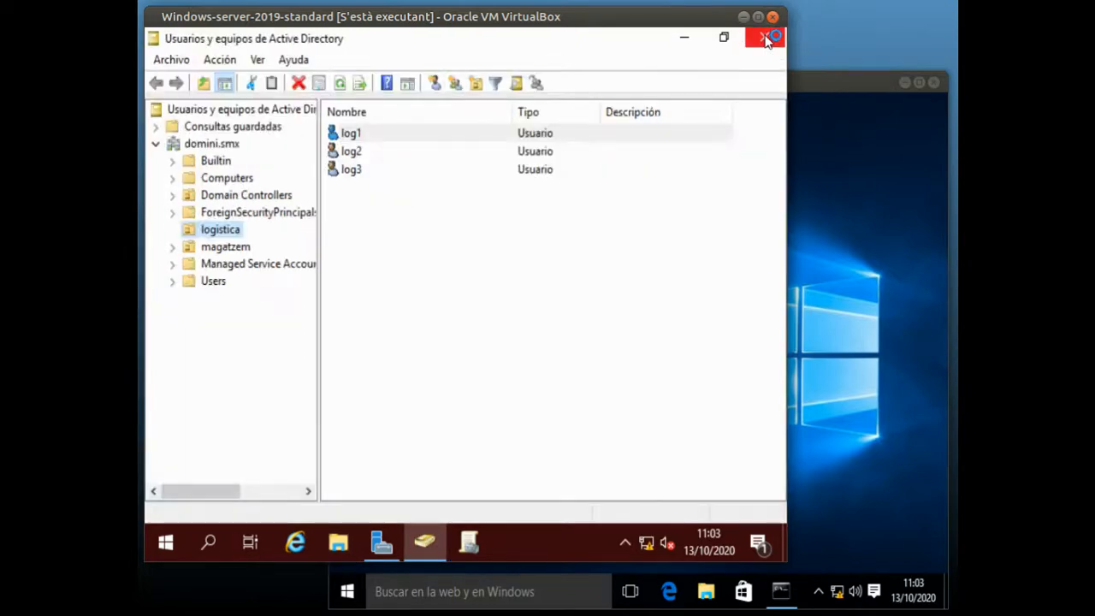
click(766, 39)
Switch to the Windows 10 virtual machine and run gpupdate in a command prompt
click(860, 228)
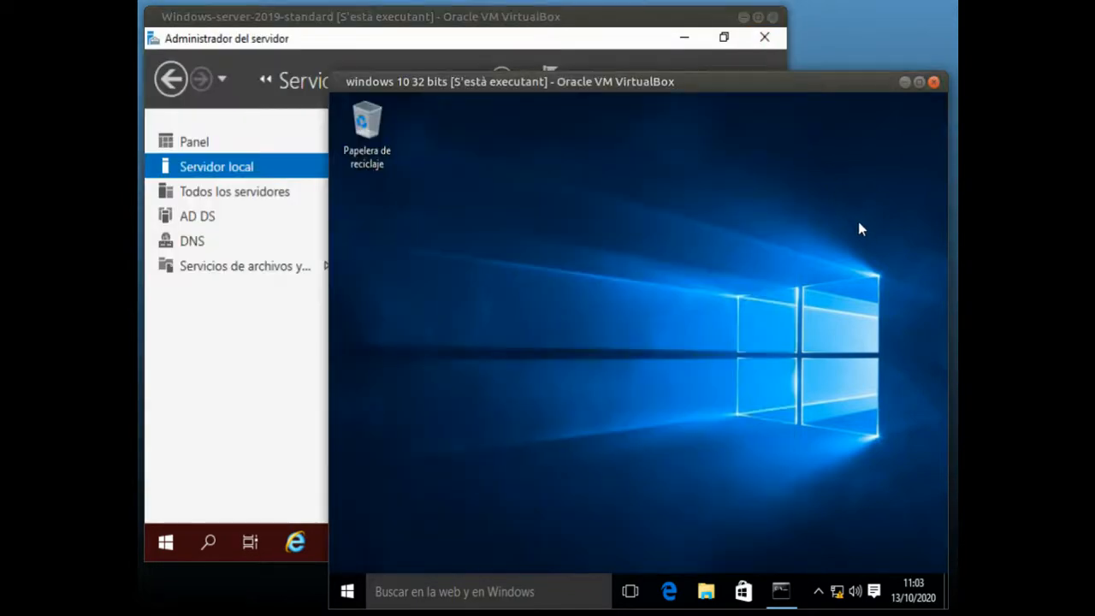
click(347, 592)
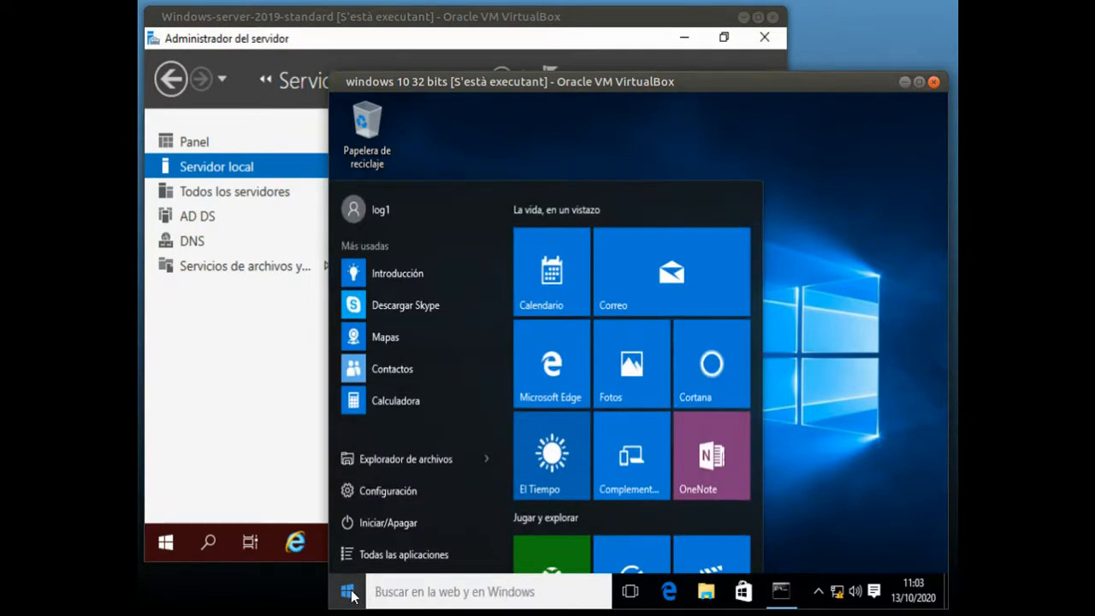
text(cmd)
key(Return)
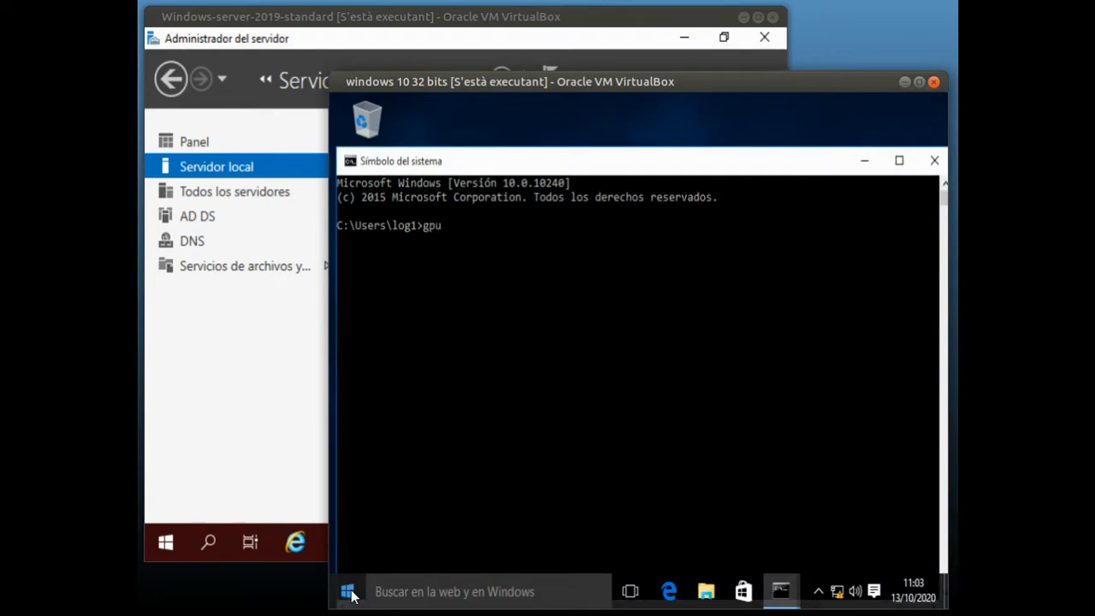
key(Return)
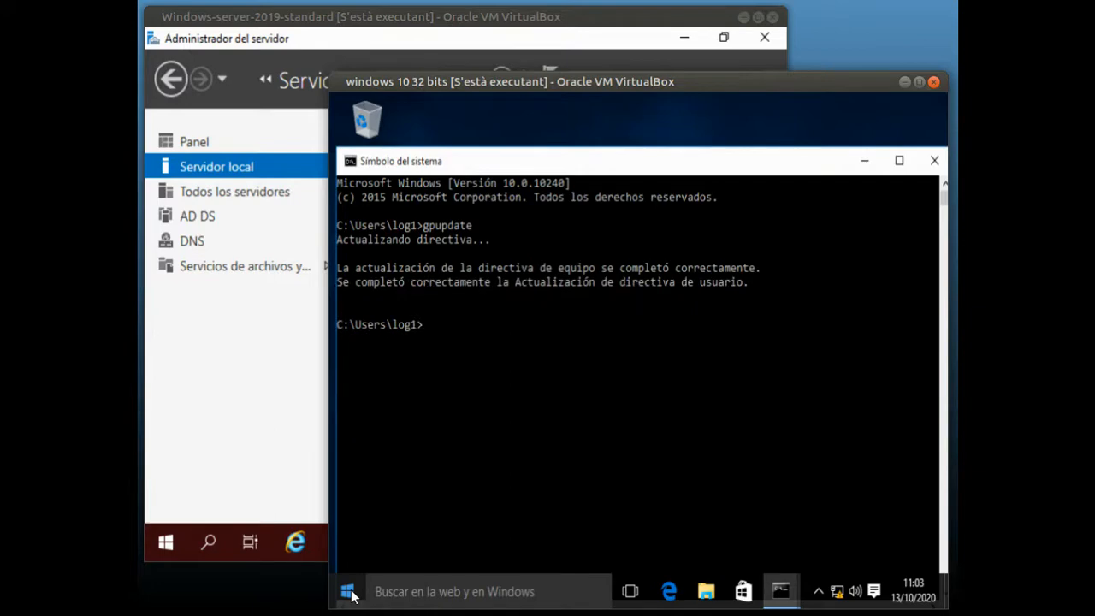
Show the Windows 10 client's desktop to check its current wallpaper
click(347, 592)
click(350, 593)
click(914, 590)
click(946, 593)
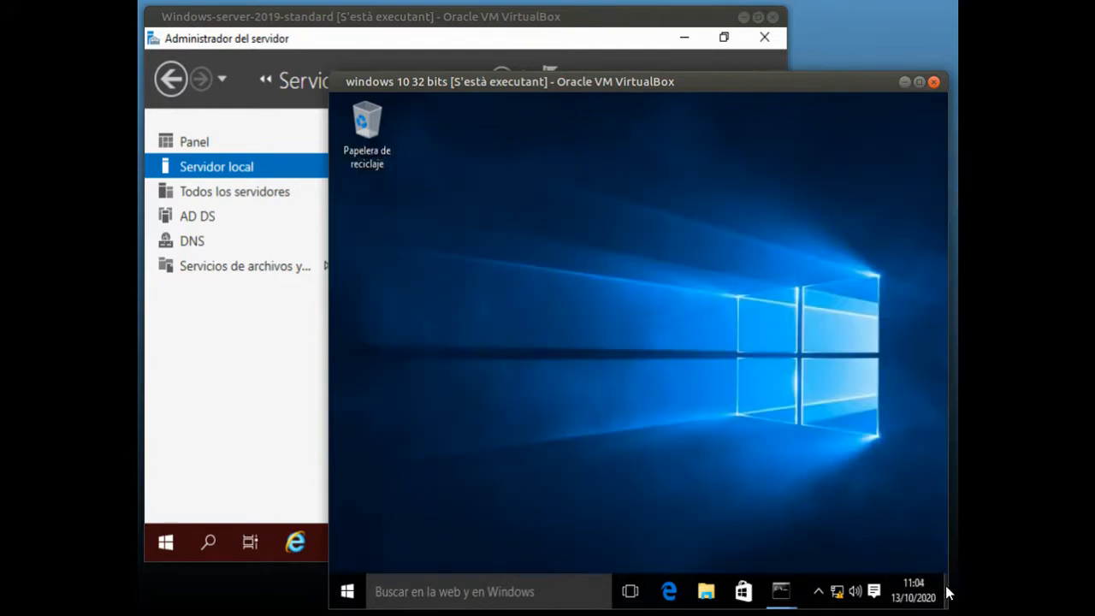
Sign the log1 user out of the Windows 10 client
click(348, 592)
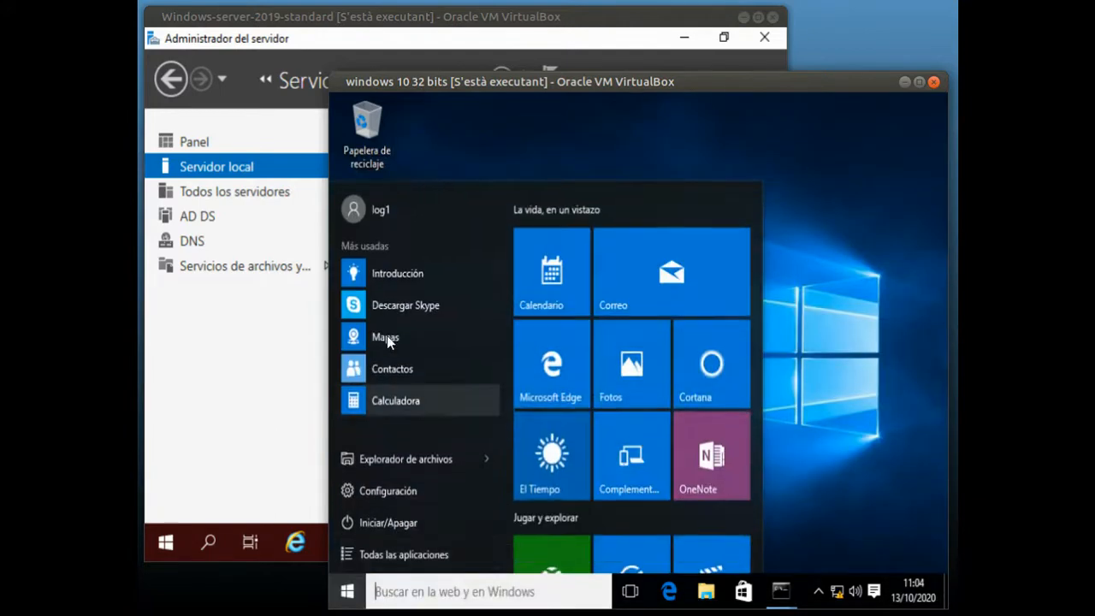
click(389, 210)
click(397, 264)
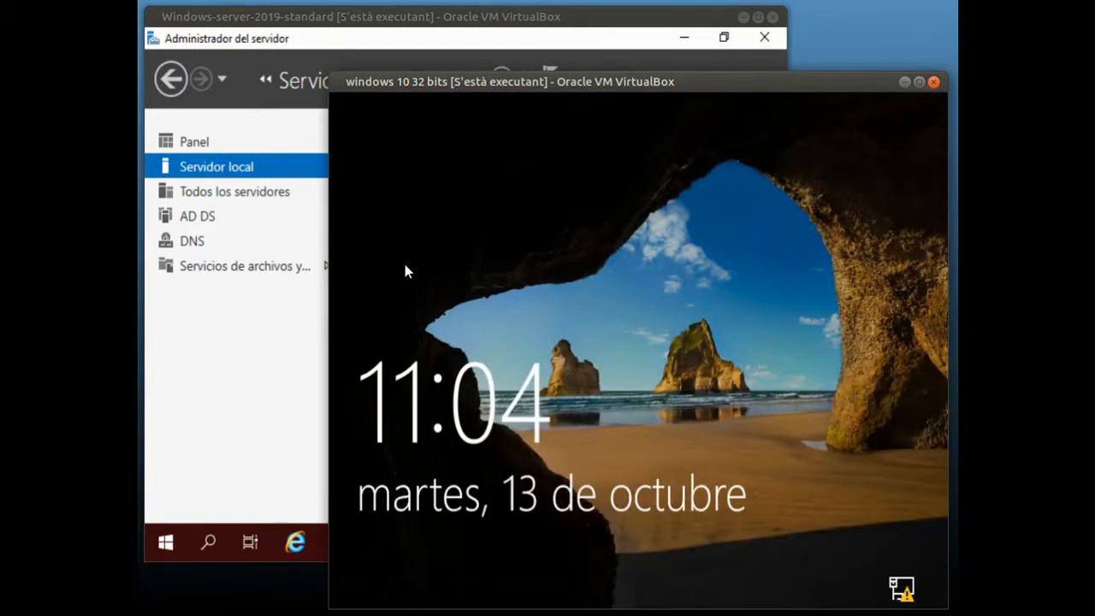
Sign back in to the Windows 10 client as log1, entering the account password
click(405, 265)
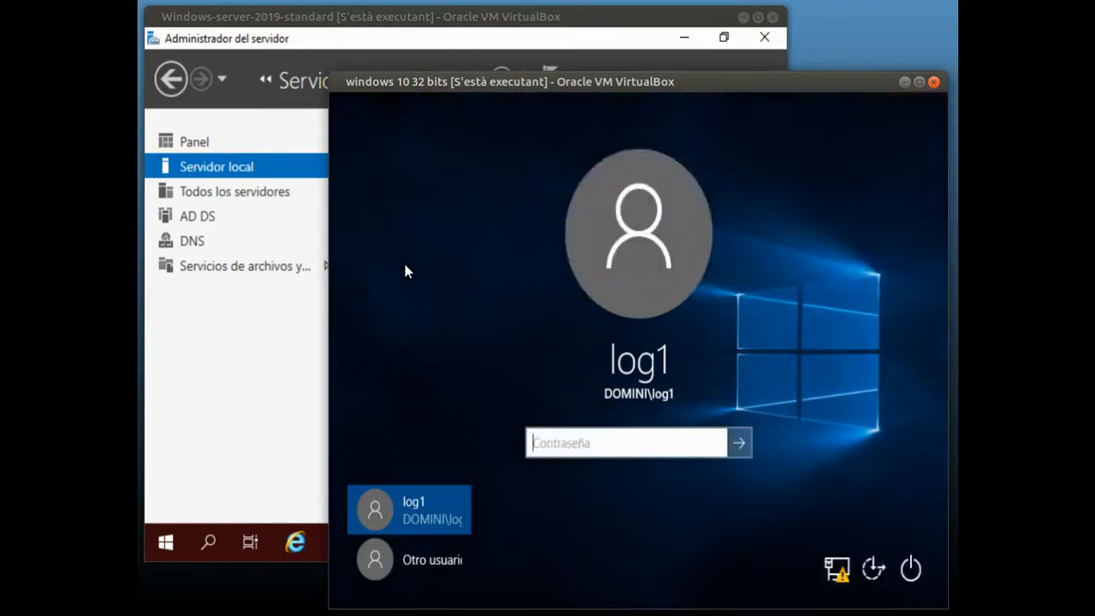
text(*******)
key(Return)
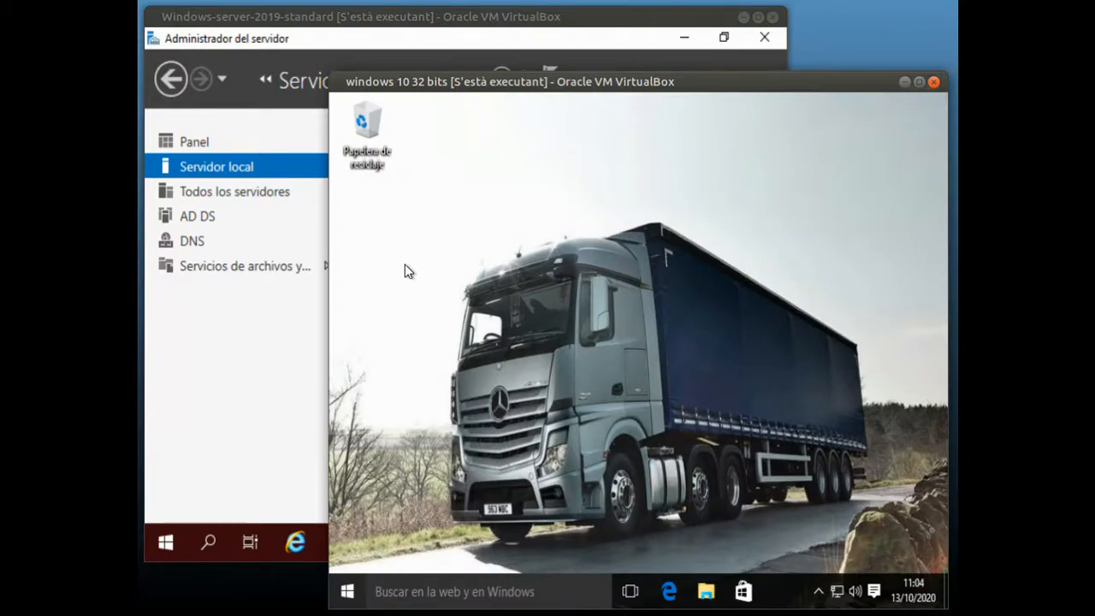
Try to open the desktop personalization settings as log1 and dismiss the resulting dialog
right_click(408, 272)
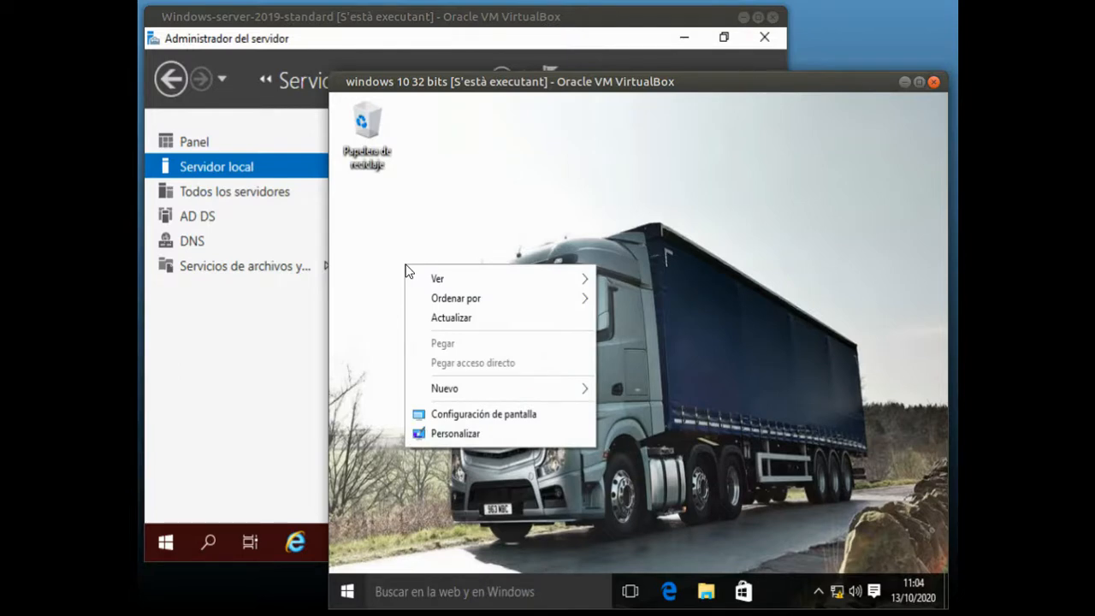
click(463, 438)
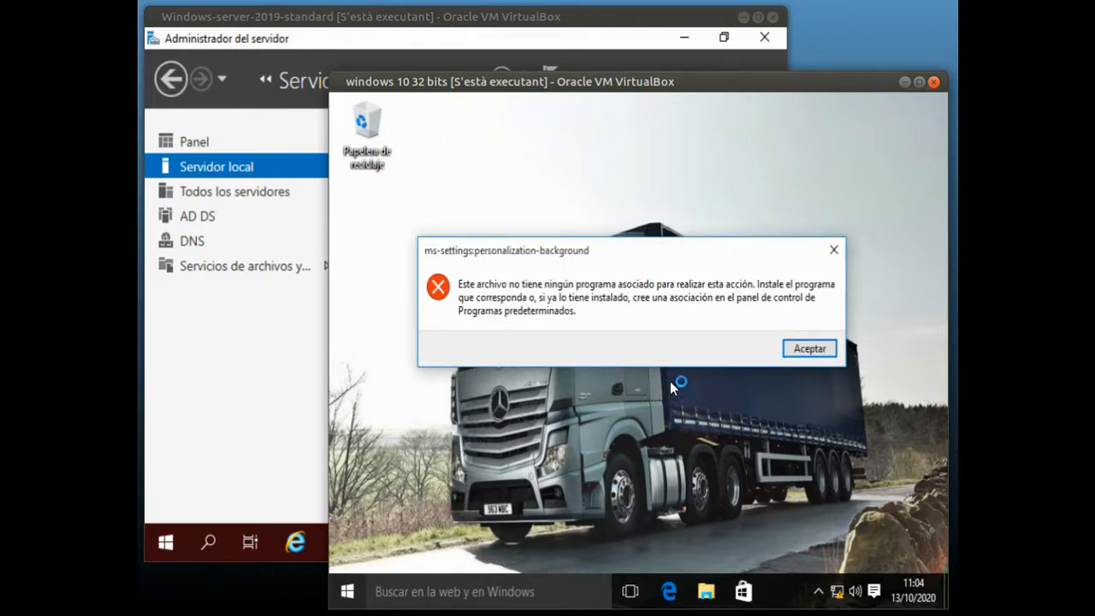
click(806, 349)
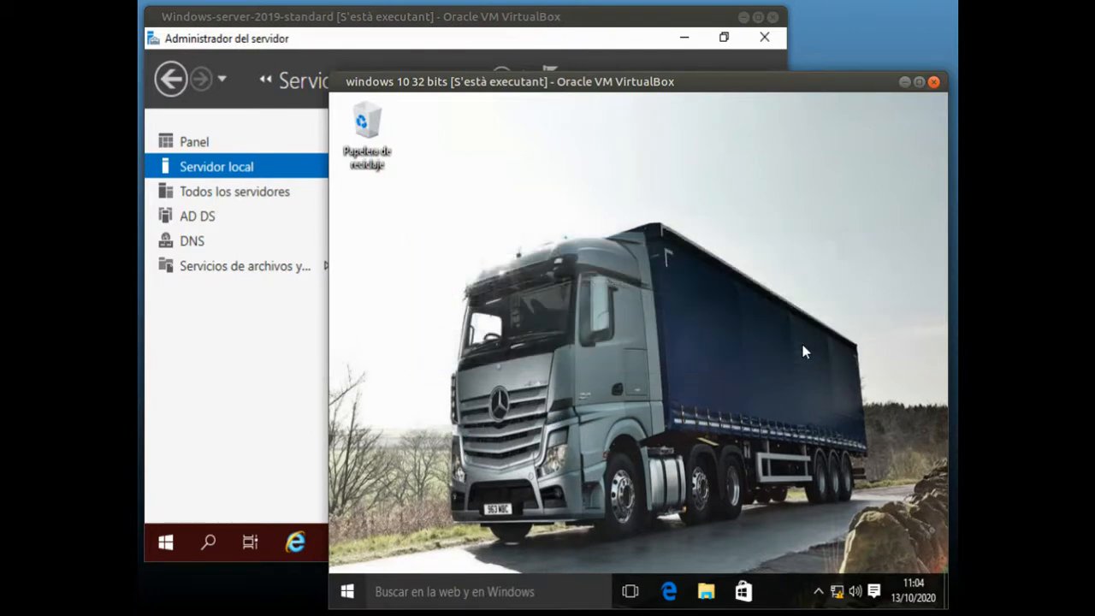